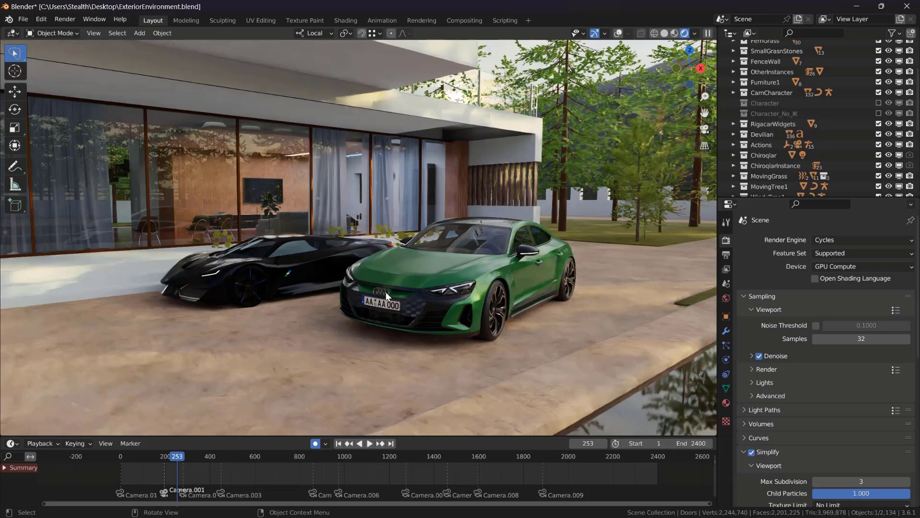
# - Orbit and zoom around the cars and house until the cars face head-on
pyautogui.moveTo(386, 292); pyautogui.dragTo(428, 287, button='middle')
pyautogui.scroll(3, 369, 301)
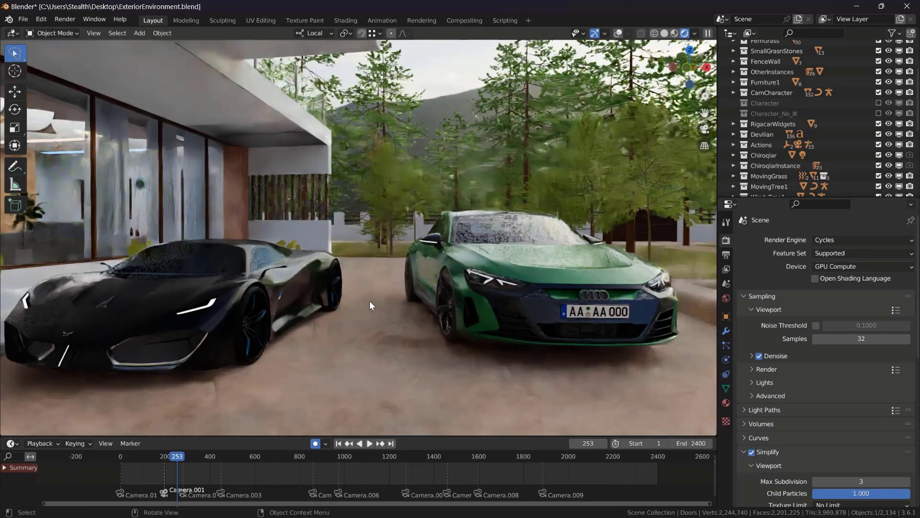
pyautogui.scroll(-3, 370, 300)
pyautogui.moveTo(370, 301); pyautogui.dragTo(406, 334, button='middle')
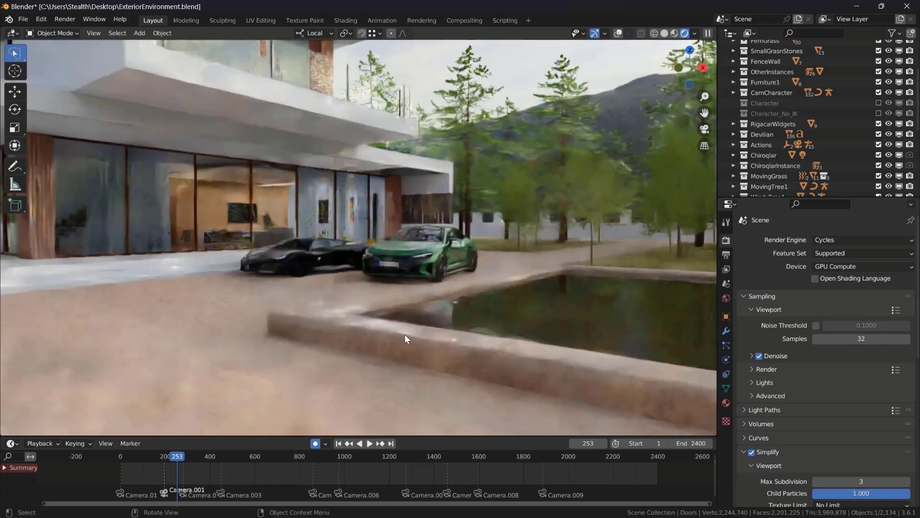
pyautogui.scroll(3, 401, 332)
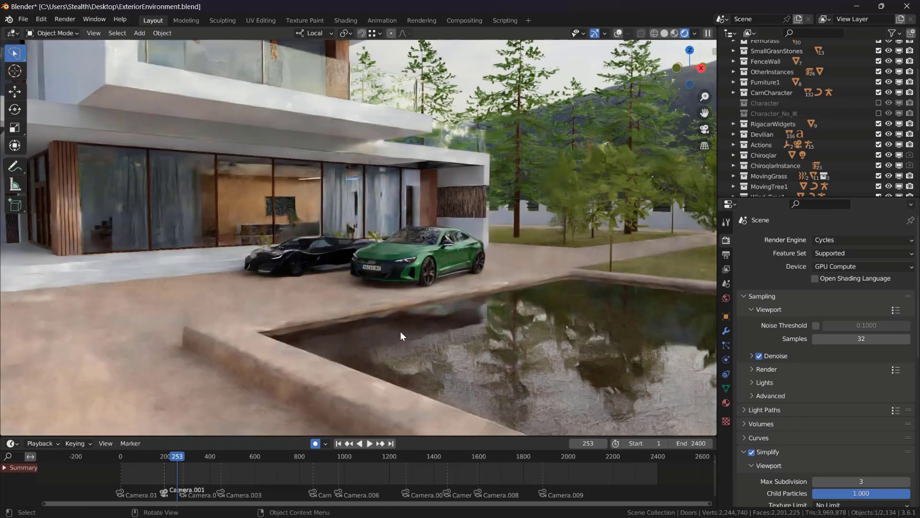
pyautogui.scroll(-4, 401, 332)
pyautogui.moveTo(407, 337); pyautogui.dragTo(392, 351, button='middle')
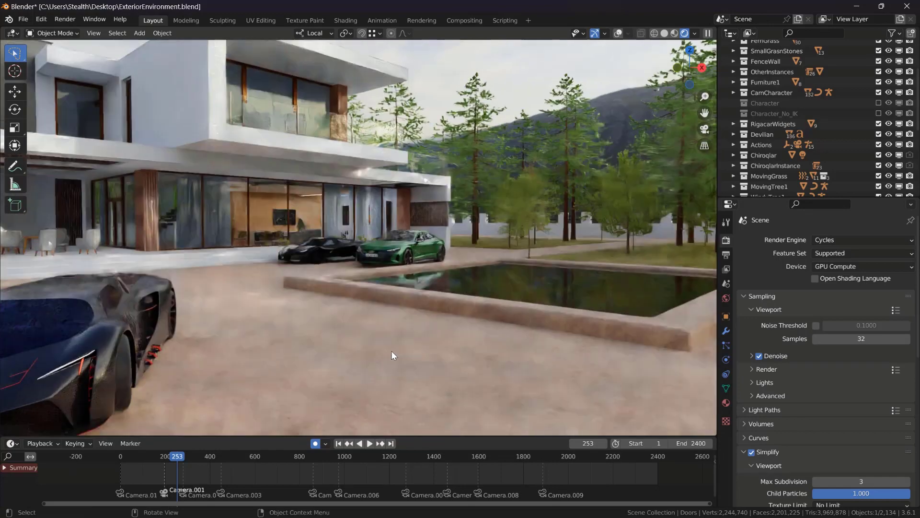
pyautogui.scroll(3, 386, 268)
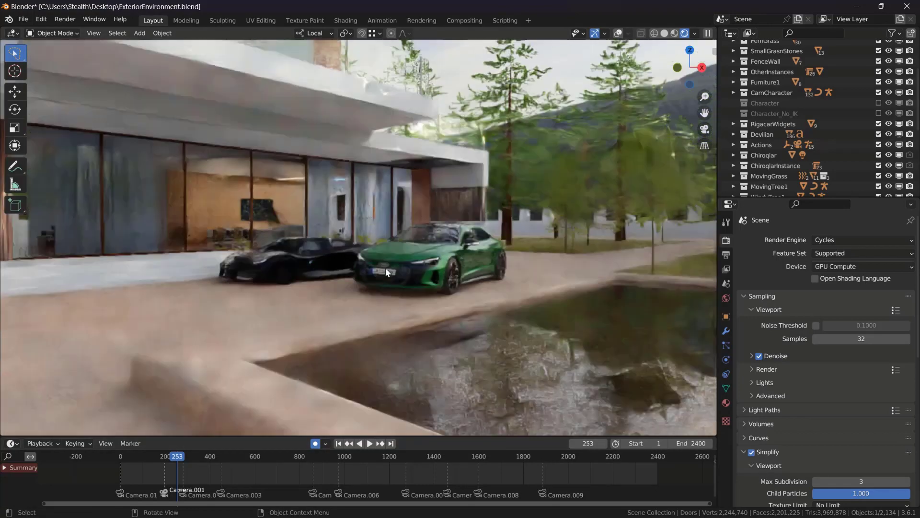
pyautogui.moveTo(386, 268); pyautogui.dragTo(427, 280, button='middle')
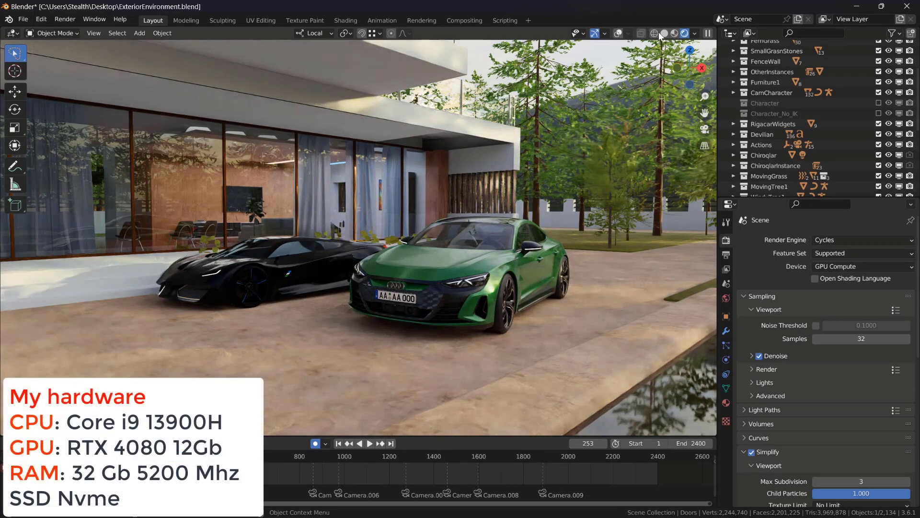
# - Switch the viewport to Solid shading and orbit behind and back in front of the cars
pyautogui.press('z')
pyautogui.press('6')
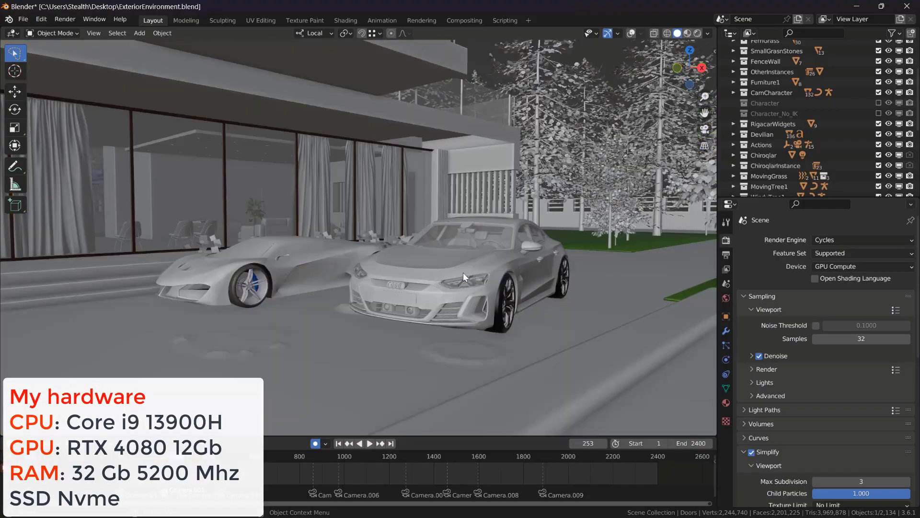
pyautogui.moveTo(437, 331); pyautogui.dragTo(325, 383, button='middle')
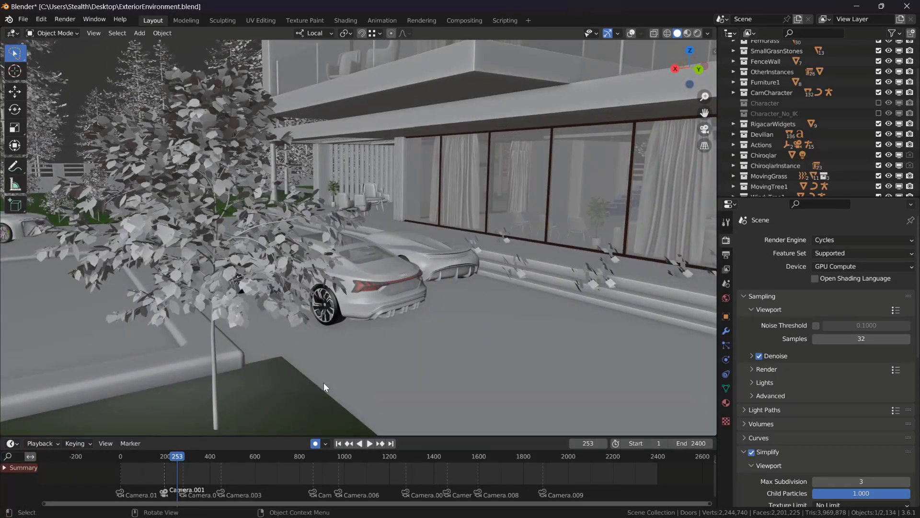
pyautogui.moveTo(262, 364); pyautogui.dragTo(402, 337, button='middle')
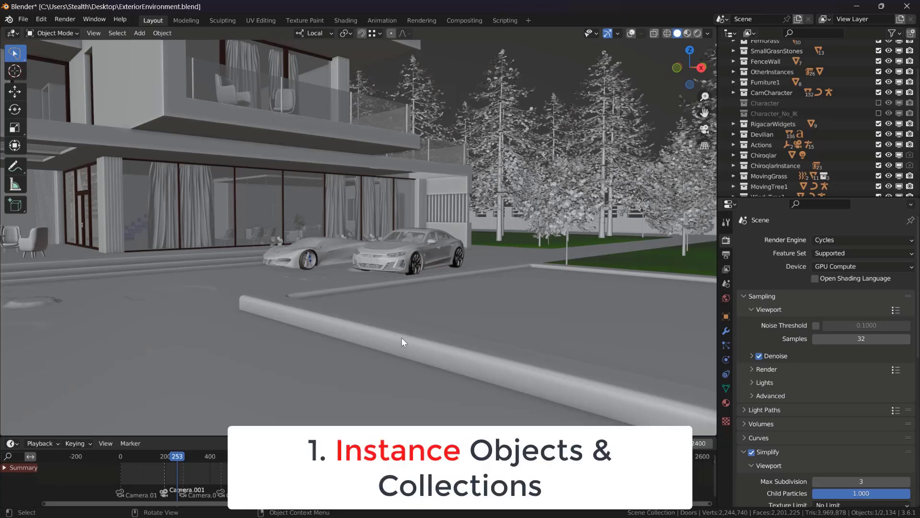
# - Orbit the view to a front-facing angle on the cars and curb
pyautogui.moveTo(402, 337); pyautogui.dragTo(395, 261, button='middle')
pyautogui.scroll(4, 396, 260)
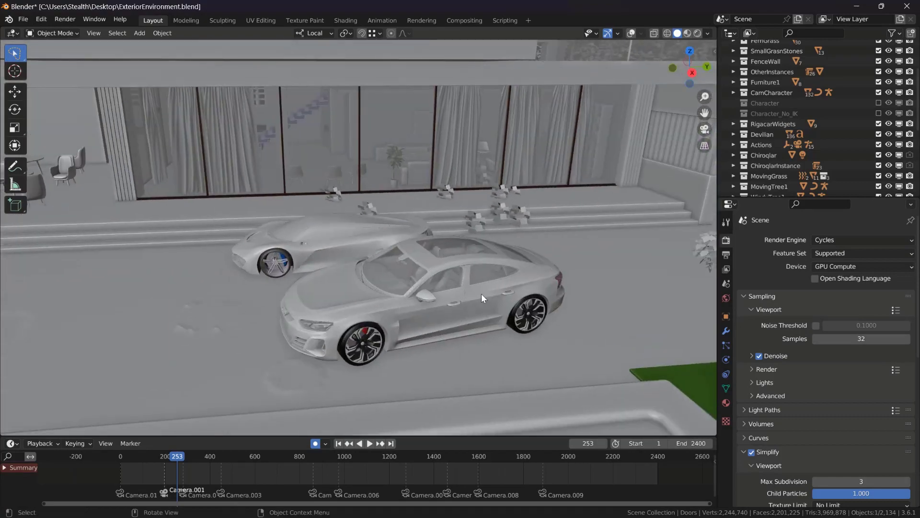
pyautogui.moveTo(398, 302); pyautogui.dragTo(458, 316, button='middle')
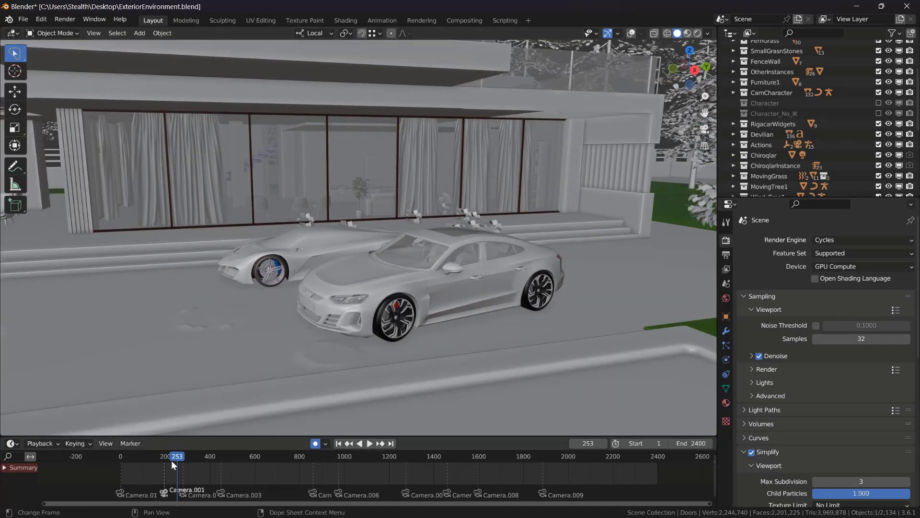
# - Play the animation, rewind the playhead, and stop at frame 247, then swing the view across the lawn
pyautogui.press('space')
pyautogui.scroll(-2, 190, 454)
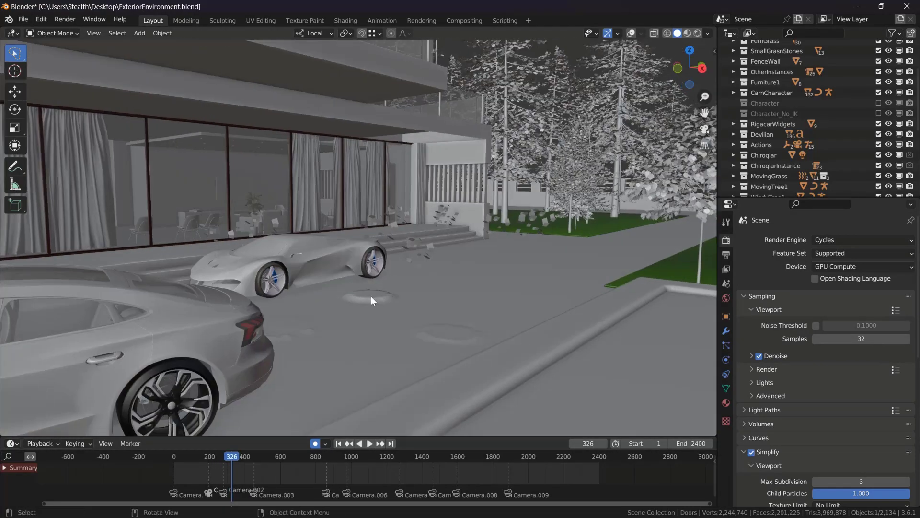
pyautogui.press('space')
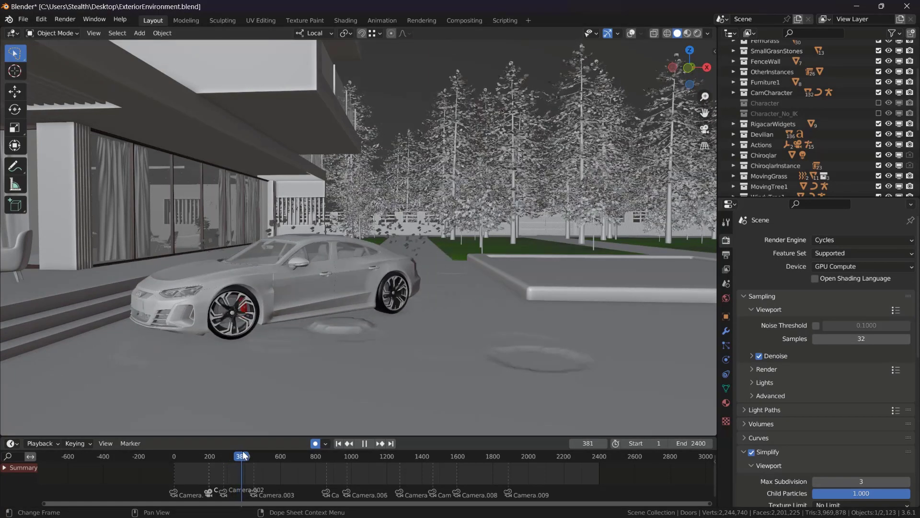
pyautogui.moveTo(230, 453); pyautogui.dragTo(218, 456)
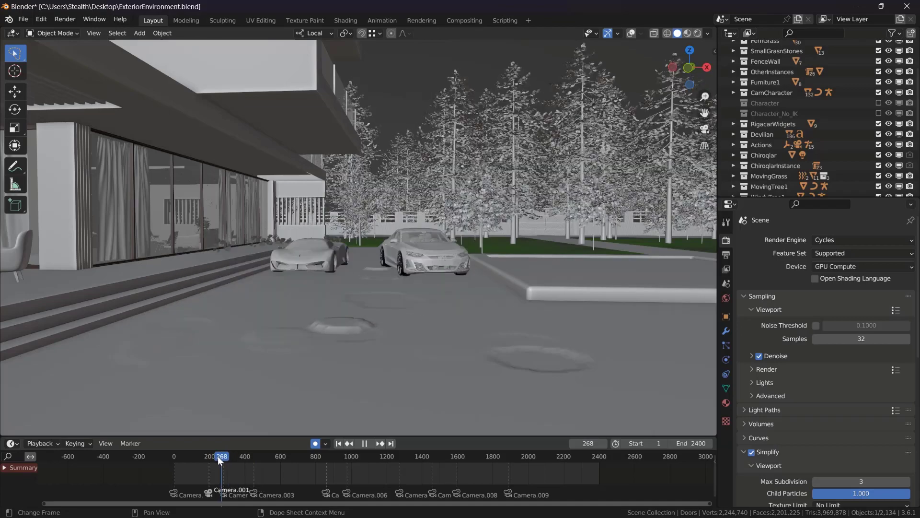
pyautogui.press('space')
pyautogui.moveTo(469, 210); pyautogui.dragTo(562, 224, button='middle')
pyautogui.moveTo(487, 234); pyautogui.dragTo(462, 258, button='middle')
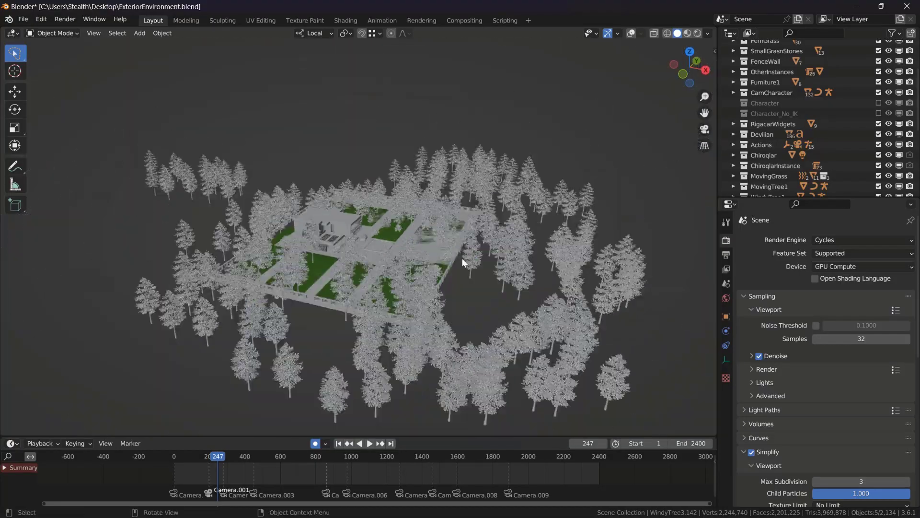
# - Play the animation, scrub the playhead back, and stop playback
pyautogui.press('space')
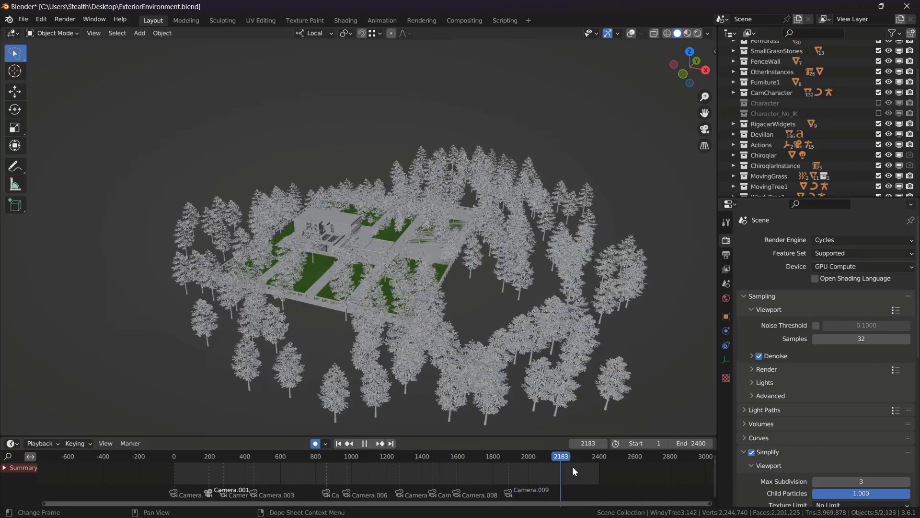
pyautogui.moveTo(405, 455); pyautogui.dragTo(327, 458)
pyautogui.press('space')
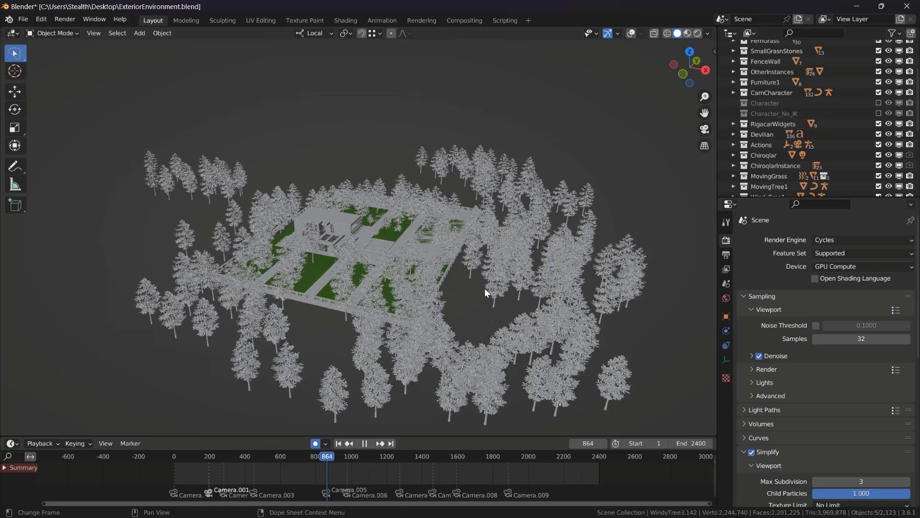
# - Orbit over the wooded estate and garden, ending on a low view near the house
pyautogui.moveTo(485, 288); pyautogui.dragTo(522, 235, button='middle')
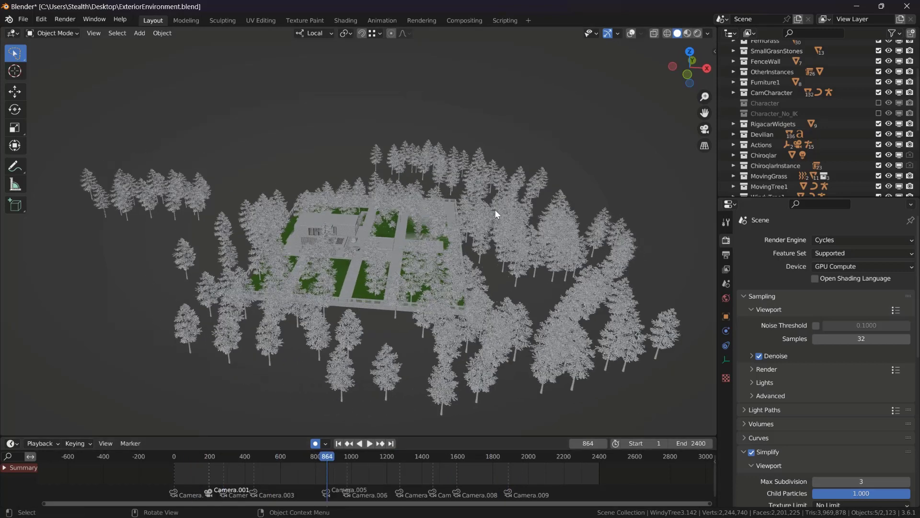
pyautogui.moveTo(464, 270)
pyautogui.mouseDown(button='middle')
pyautogui.moveTo(447, 269)
pyautogui.moveTo(447, 247)
pyautogui.moveTo(460, 243)
pyautogui.moveTo(448, 230)
pyautogui.moveTo(463, 253)
pyautogui.moveTo(455, 261)
pyautogui.mouseUp(button='middle')
pyautogui.scroll(3, 455, 241)
pyautogui.scroll(5, 452, 238)
pyautogui.scroll(-5, 455, 261)
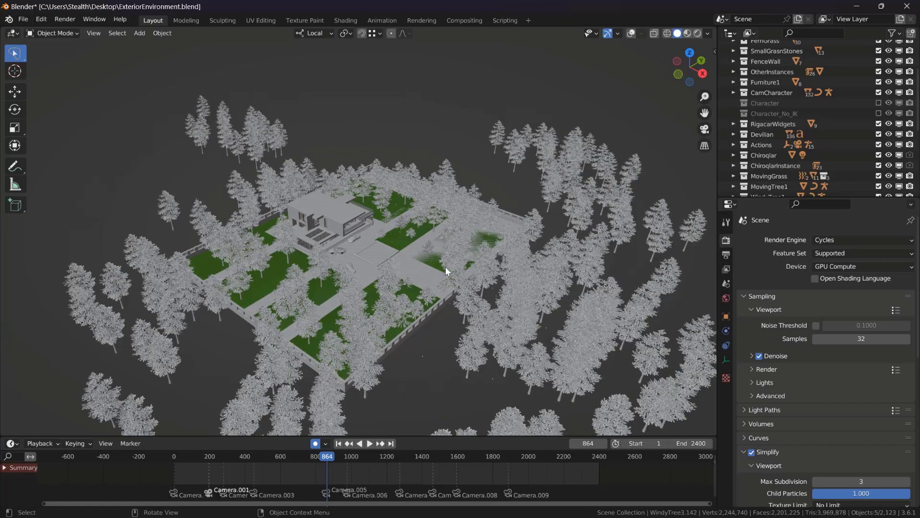
pyautogui.scroll(-3, 446, 258)
pyautogui.moveTo(446, 248); pyautogui.dragTo(440, 276, button='middle')
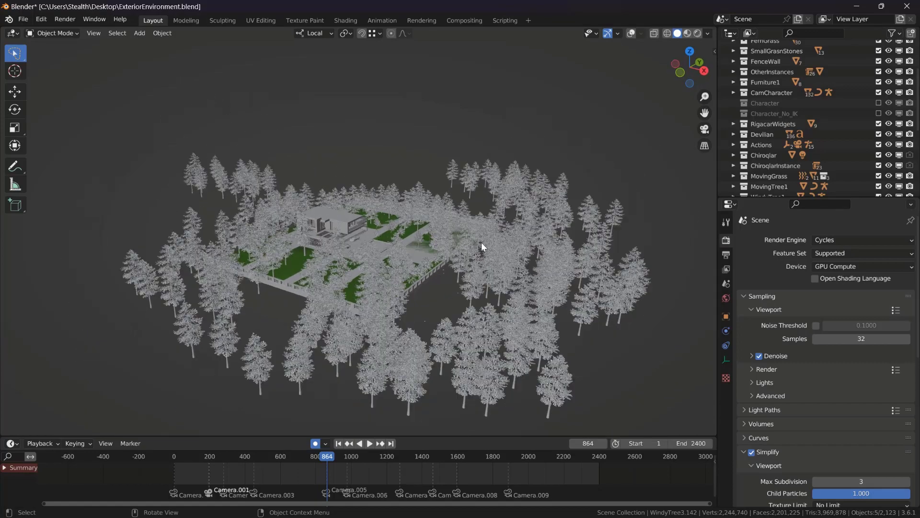
pyautogui.moveTo(481, 242); pyautogui.dragTo(458, 256, button='middle')
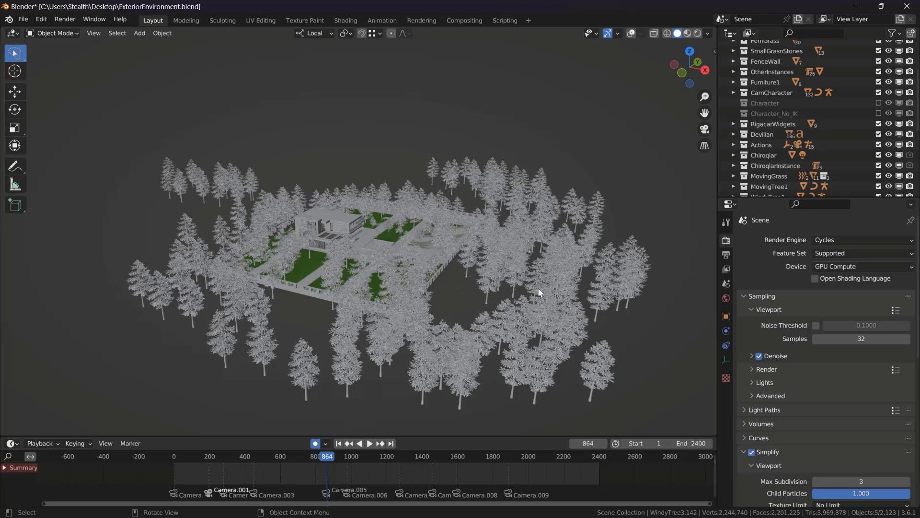
pyautogui.moveTo(538, 288); pyautogui.dragTo(537, 295, button='middle')
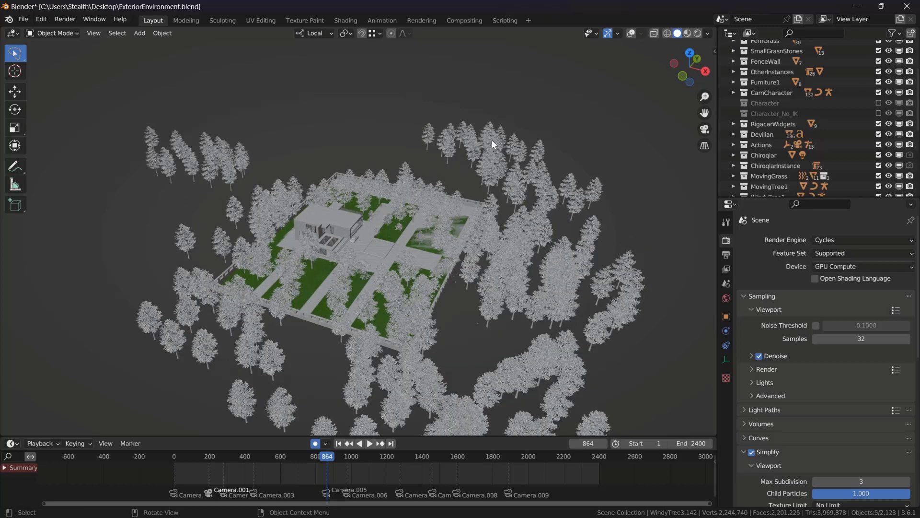
pyautogui.moveTo(465, 256); pyautogui.dragTo(458, 243, button='middle')
pyautogui.scroll(5, 459, 244)
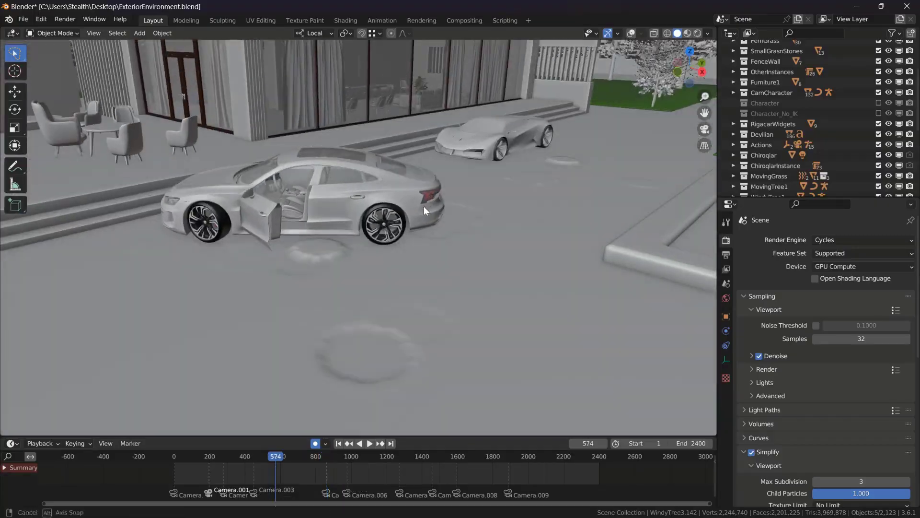
pyautogui.moveTo(502, 177); pyautogui.dragTo(517, 198, button='middle')
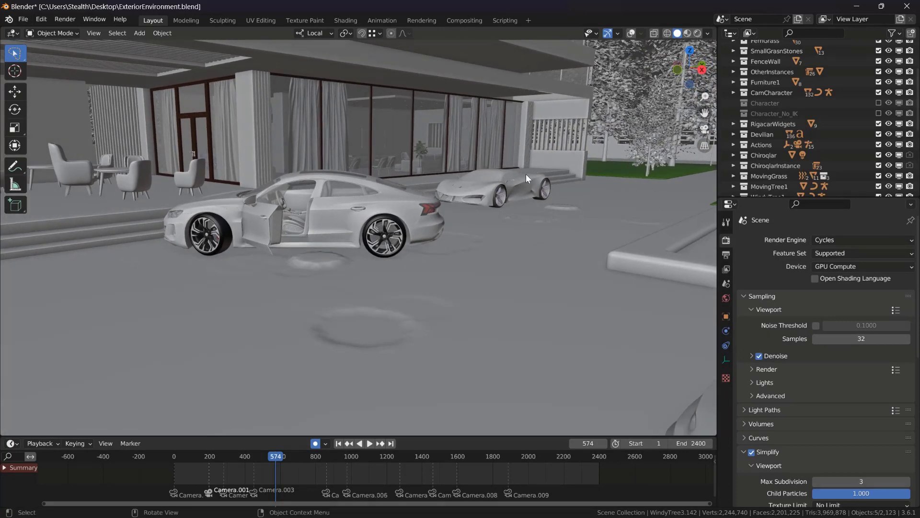
pyautogui.moveTo(468, 147); pyautogui.dragTo(546, 128, button='middle')
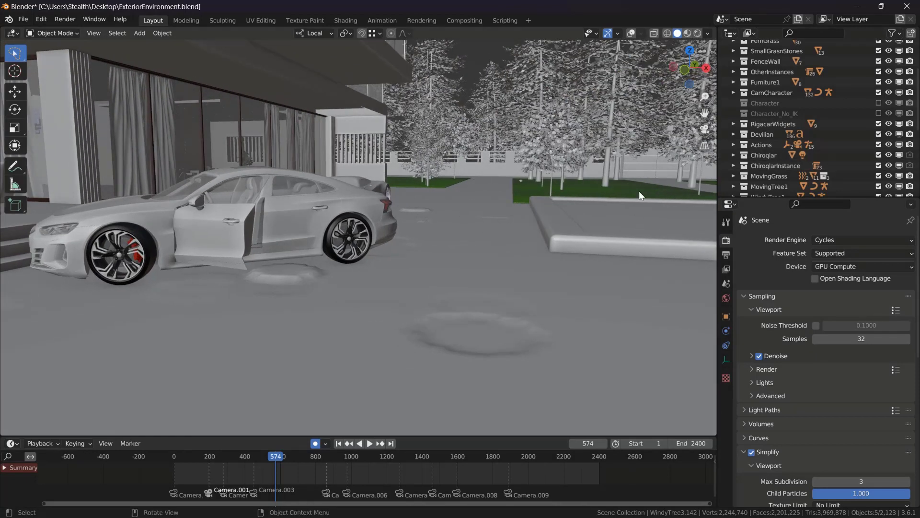
pyautogui.moveTo(352, 260); pyautogui.dragTo(369, 257, button='middle')
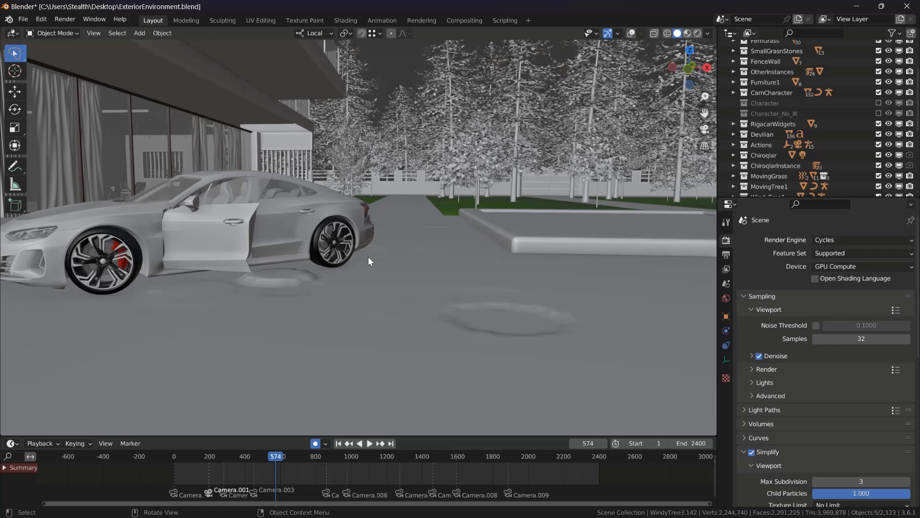
pyautogui.moveTo(368, 257); pyautogui.dragTo(351, 273, button='middle')
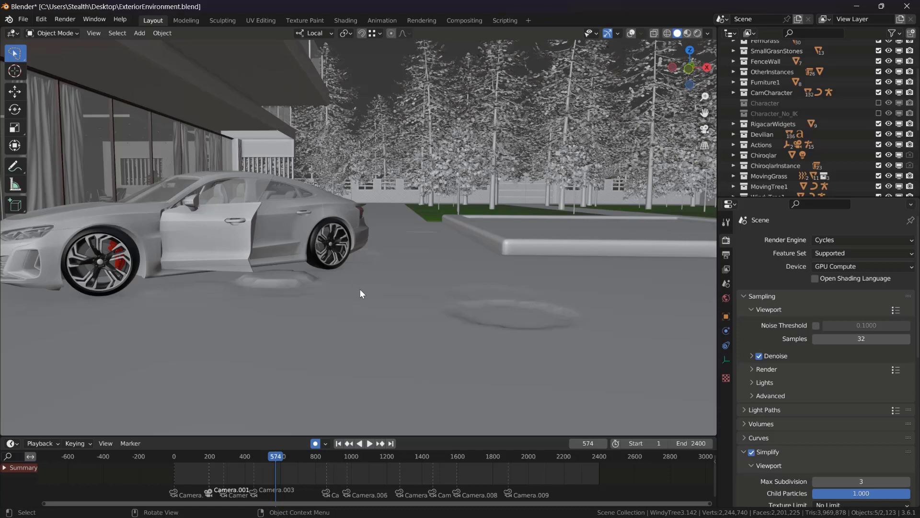
pyautogui.moveTo(360, 288); pyautogui.dragTo(368, 267, button='middle')
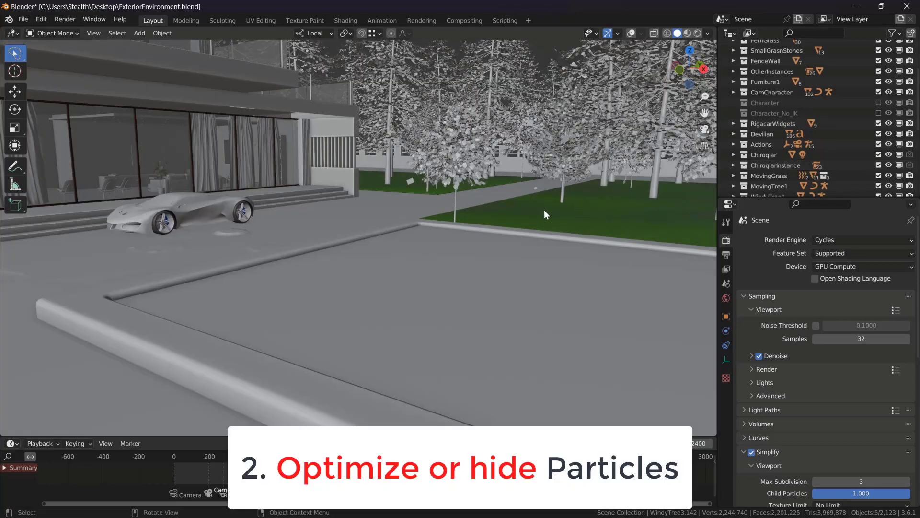
pyautogui.moveTo(544, 214); pyautogui.dragTo(555, 215, button='middle')
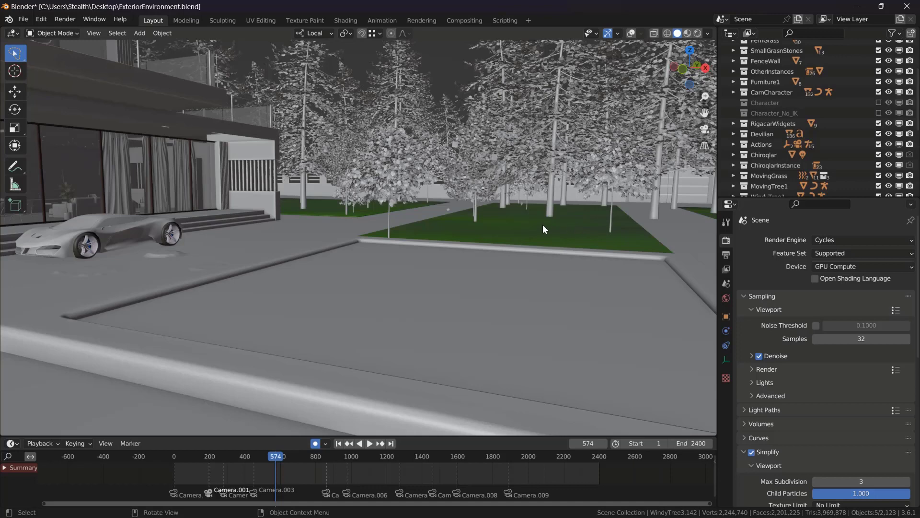
# - Select Plane.001 and show its particle systems, including the 6000-strand Grass hair system
pyautogui.click(542, 225)
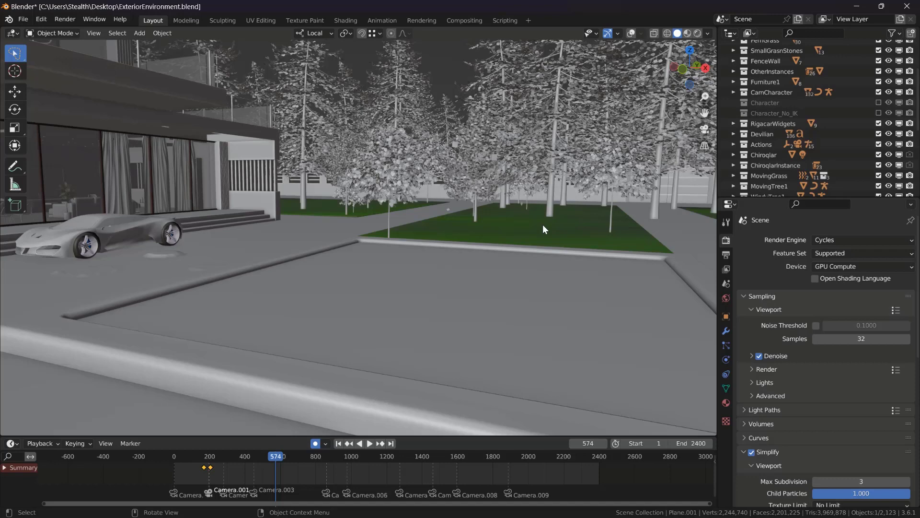
pyautogui.click(512, 237)
pyautogui.click(557, 231)
pyautogui.click(726, 345)
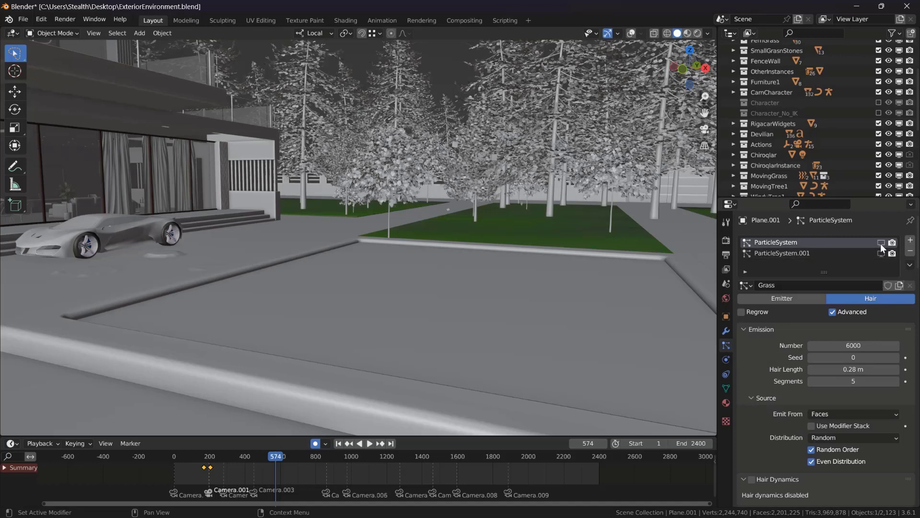
pyautogui.moveTo(472, 266); pyautogui.dragTo(495, 264, button='middle')
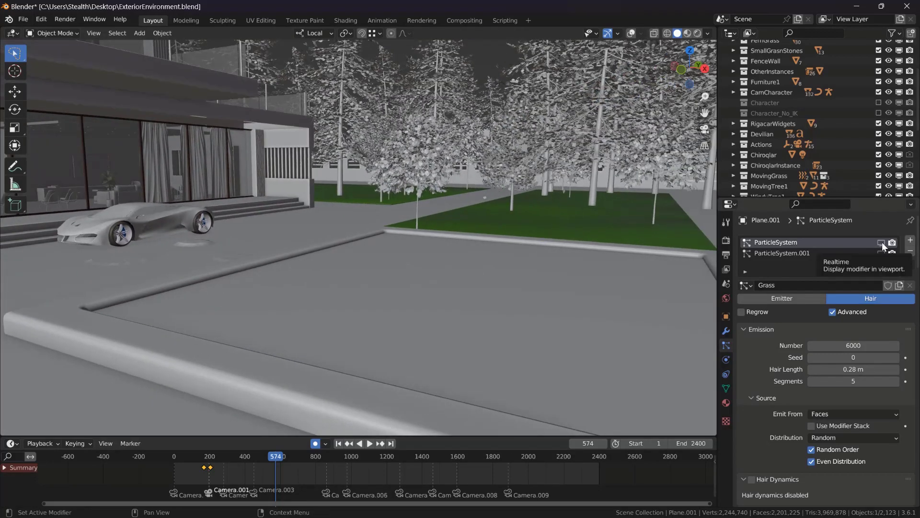
pyautogui.moveTo(707, 225); pyautogui.dragTo(530, 231, button='middle')
pyautogui.scroll(-5, 470, 225)
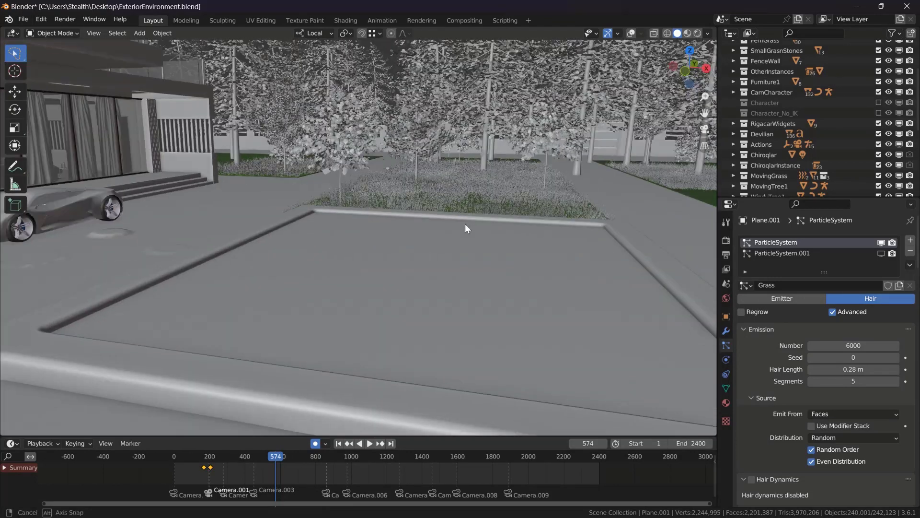
pyautogui.press('b')
pyautogui.press('Escape')
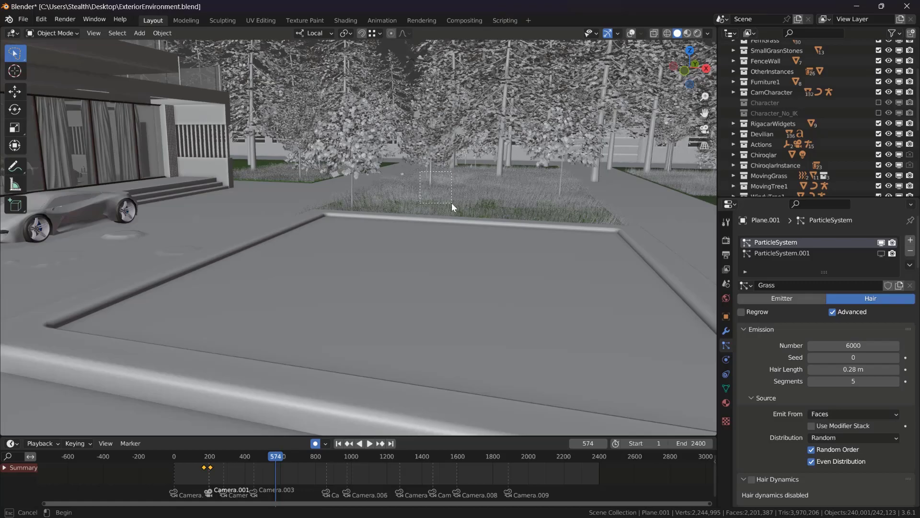
pyautogui.scroll(8, 451, 203)
pyautogui.scroll(-6, 452, 292)
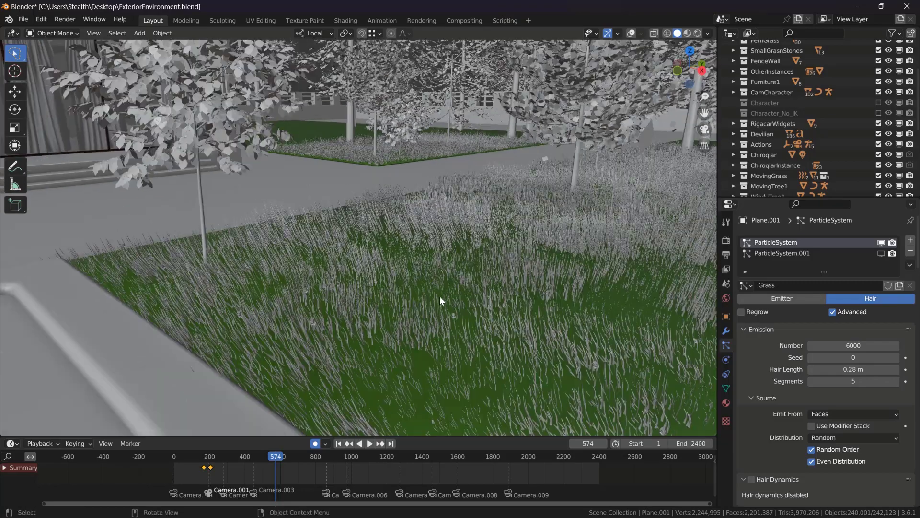
pyautogui.moveTo(439, 296); pyautogui.dragTo(439, 321, button='middle')
pyautogui.click(881, 242)
pyautogui.scroll(-5, 453, 310)
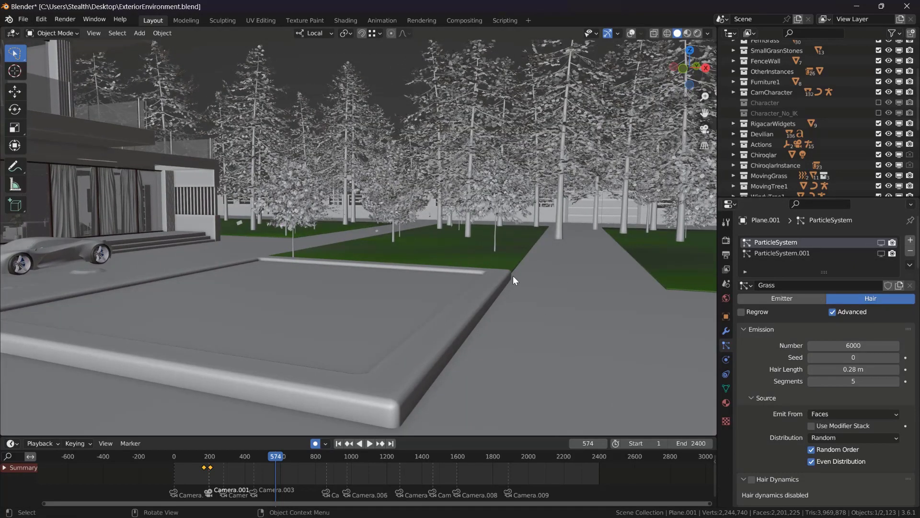
# - Check the grass Children Display Amount, leaving it at 40
pyautogui.scroll(-15, 793, 307)
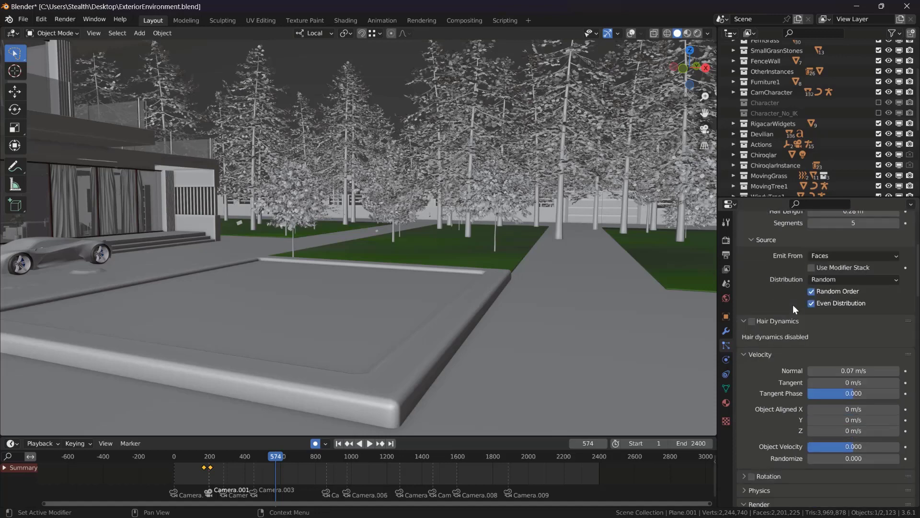
pyautogui.scroll(-15, 794, 304)
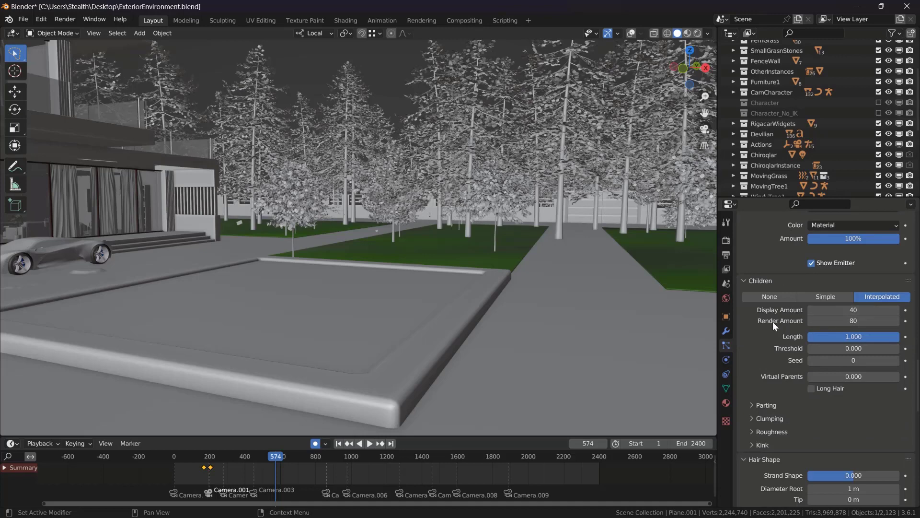
pyautogui.click(849, 312)
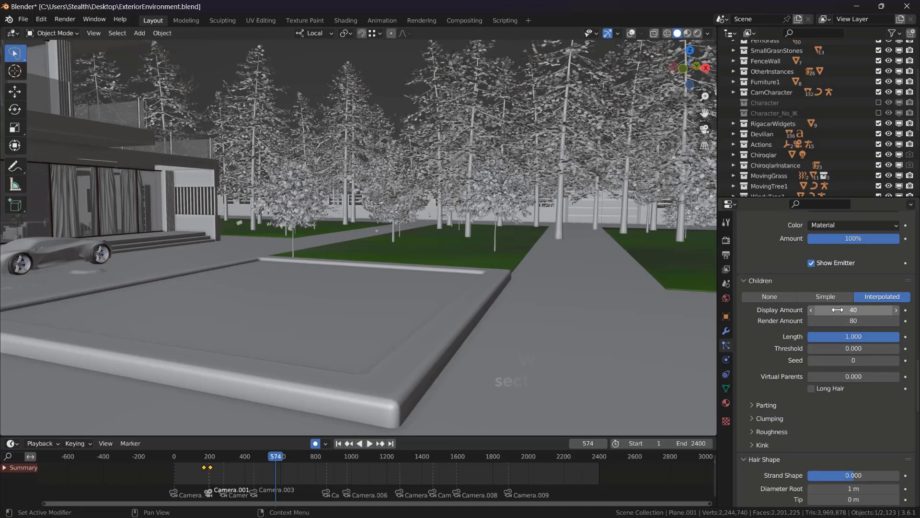
pyautogui.press('Return')
# - Orbit around the house and cars, then select the BumpyRoad object
pyautogui.scroll(4, 750, 300)
pyautogui.scroll(15, 750, 299)
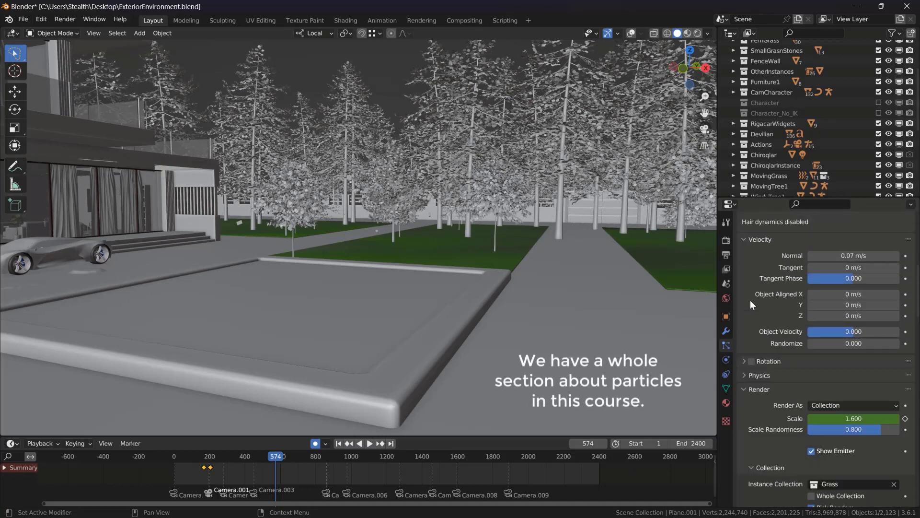
pyautogui.scroll(4, 750, 300)
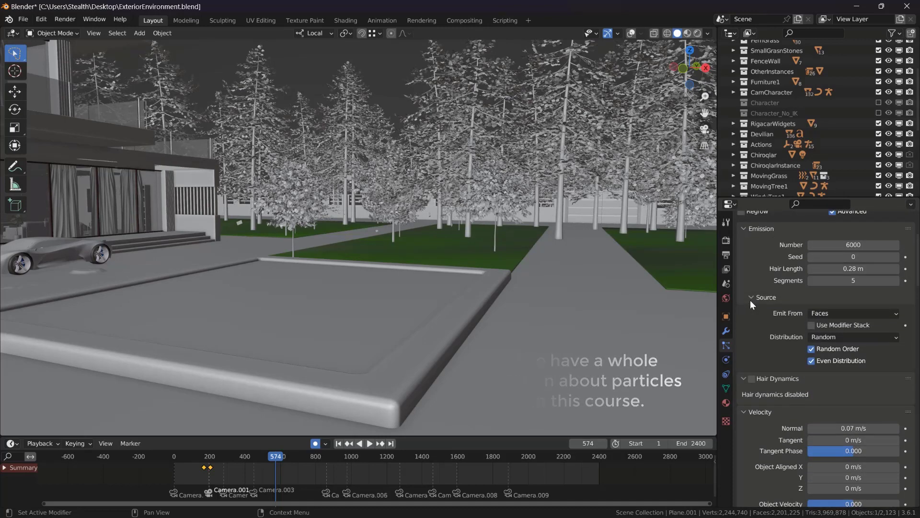
pyautogui.scroll(5, 763, 294)
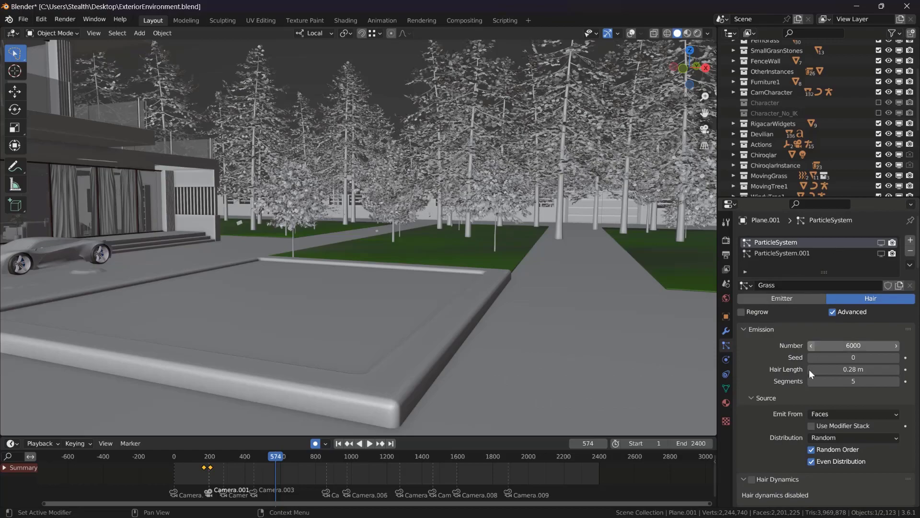
pyautogui.scroll(6, 541, 237)
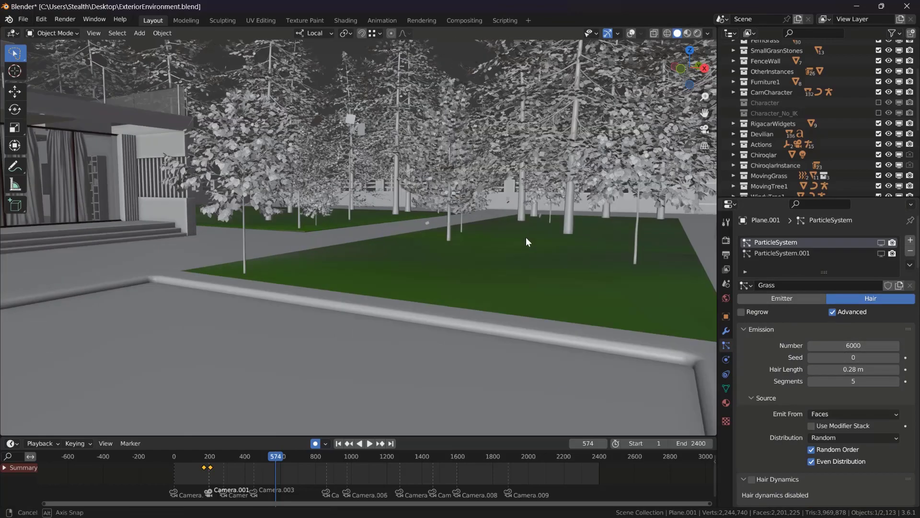
pyautogui.scroll(-2, 521, 246)
pyautogui.moveTo(524, 248); pyautogui.dragTo(651, 173, button='middle')
pyautogui.scroll(-4, 295, 256)
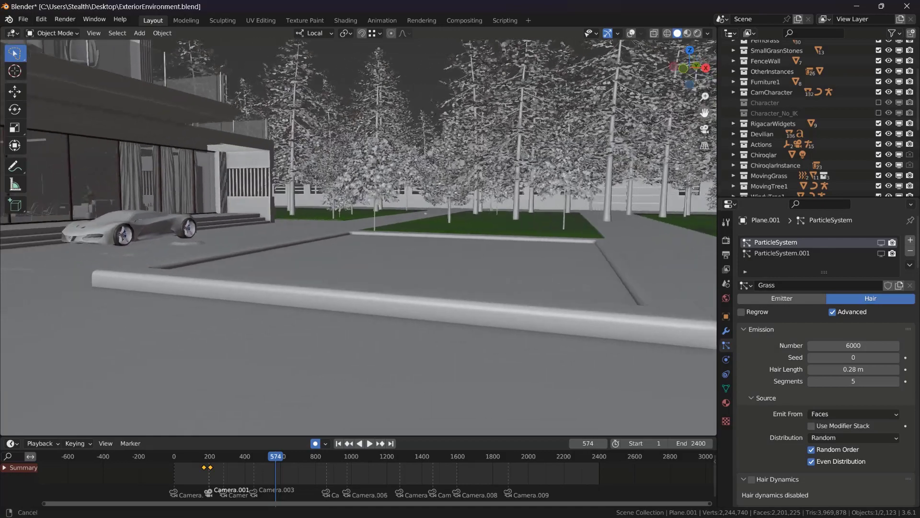
pyautogui.moveTo(295, 256)
pyautogui.mouseDown(button='middle')
pyautogui.moveTo(283, 256)
pyautogui.moveTo(296, 263)
pyautogui.mouseUp(button='middle')
pyautogui.scroll(5, 296, 263)
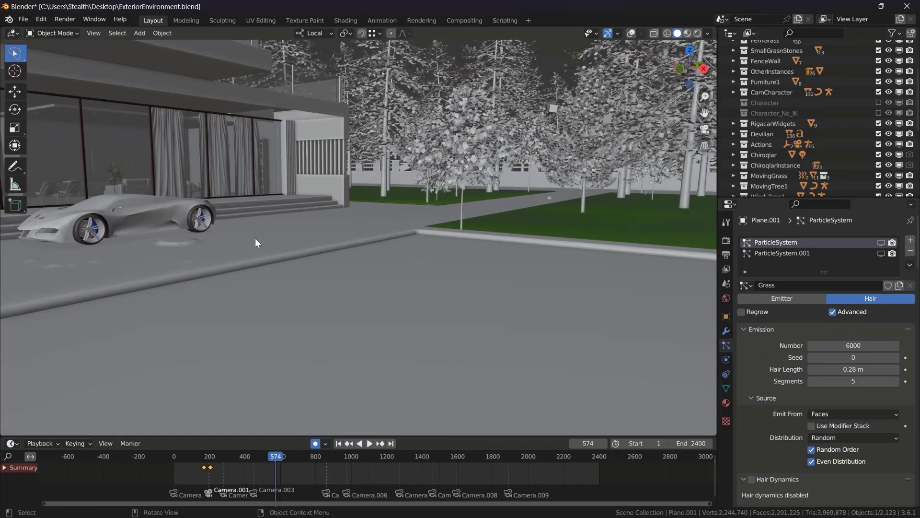
pyautogui.moveTo(688, 94); pyautogui.dragTo(353, 270, button='middle')
pyautogui.scroll(3, 481, 293)
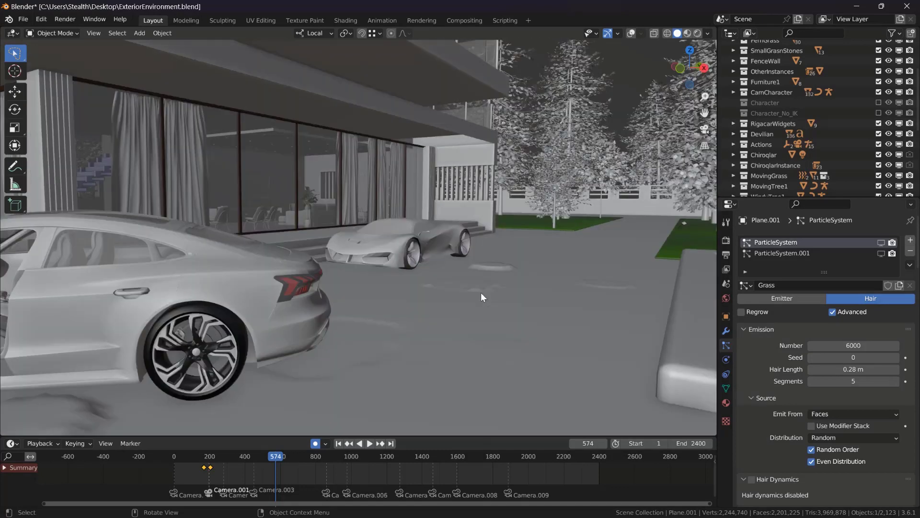
pyautogui.moveTo(471, 294)
pyautogui.mouseDown(button='middle')
pyautogui.moveTo(467, 282)
pyautogui.moveTo(479, 280)
pyautogui.mouseUp(button='middle')
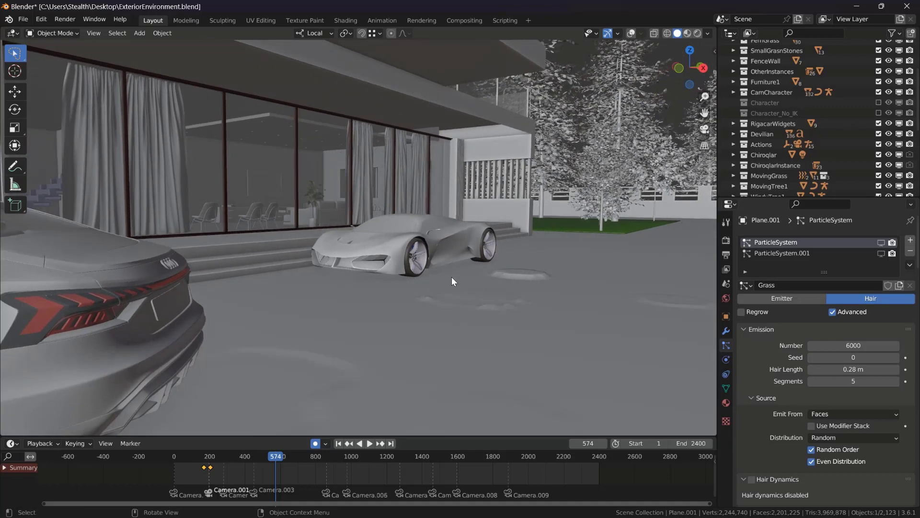
pyautogui.scroll(-2, 452, 277)
pyautogui.click(360, 355)
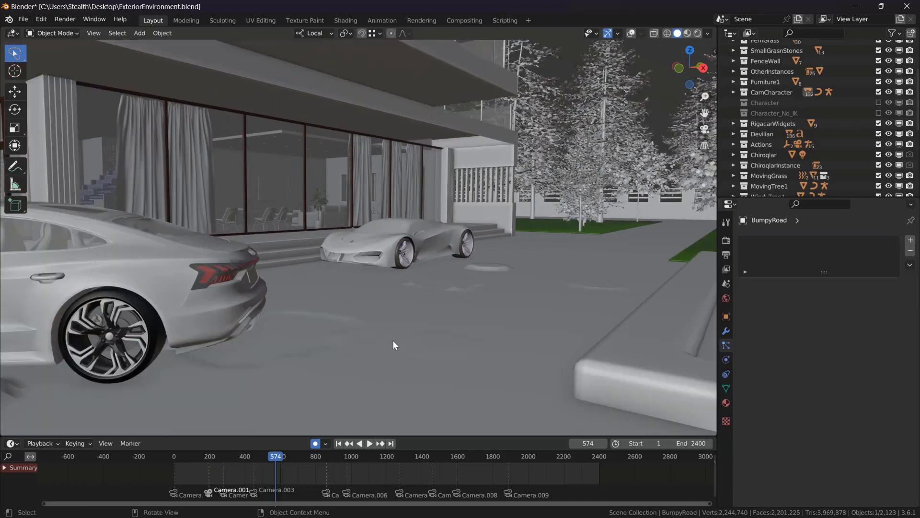
# - Show the Modifier properties and select Plane.003
pyautogui.click(726, 331)
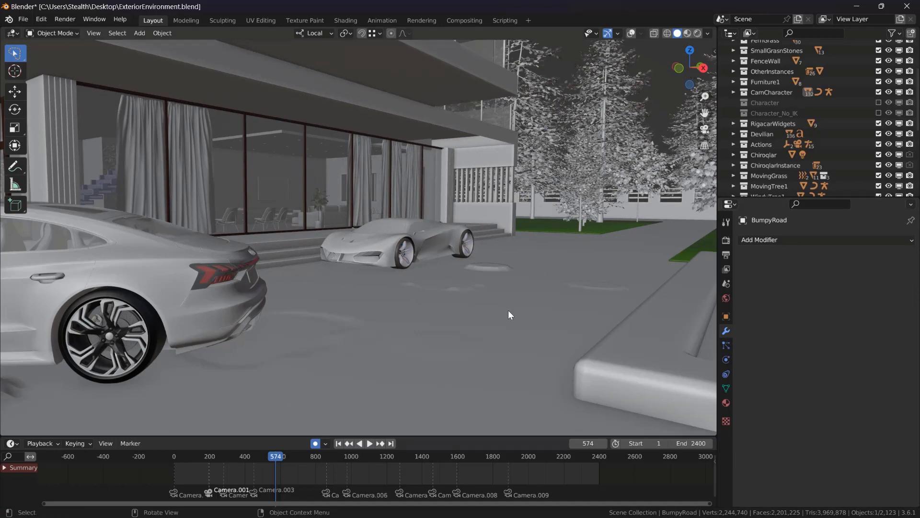
pyautogui.moveTo(508, 309); pyautogui.dragTo(516, 311, button='middle')
pyautogui.scroll(-2, 498, 307)
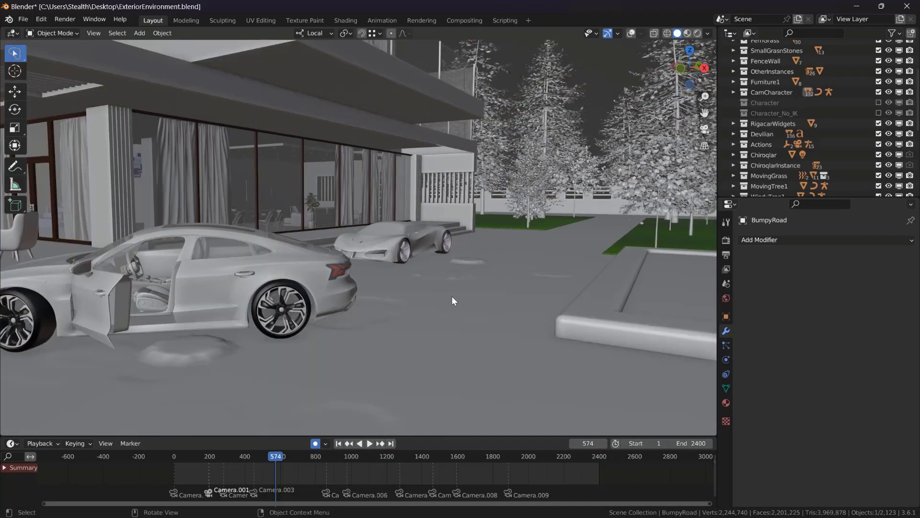
pyautogui.scroll(2, 449, 295)
pyautogui.click(291, 296)
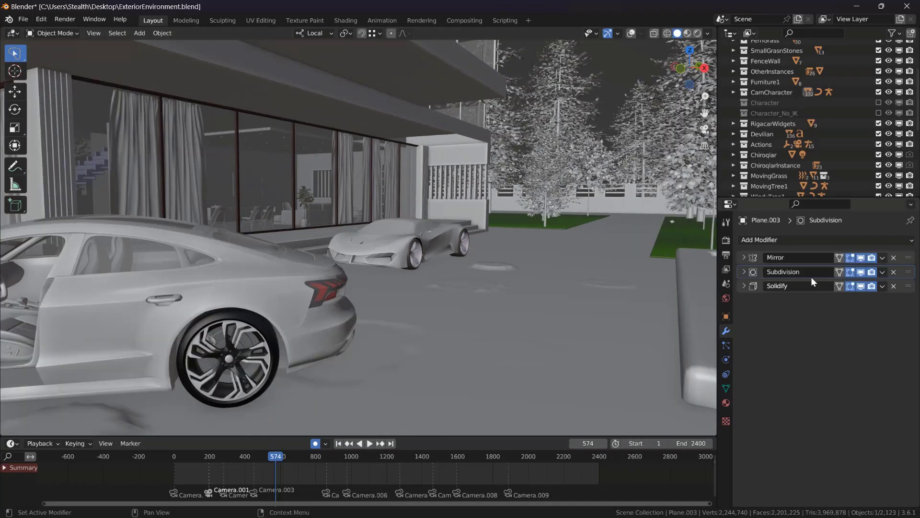
# - Try Plane.003's Subdivision viewport level at 1, then set it back to 2 and collapse the panel
pyautogui.click(746, 274)
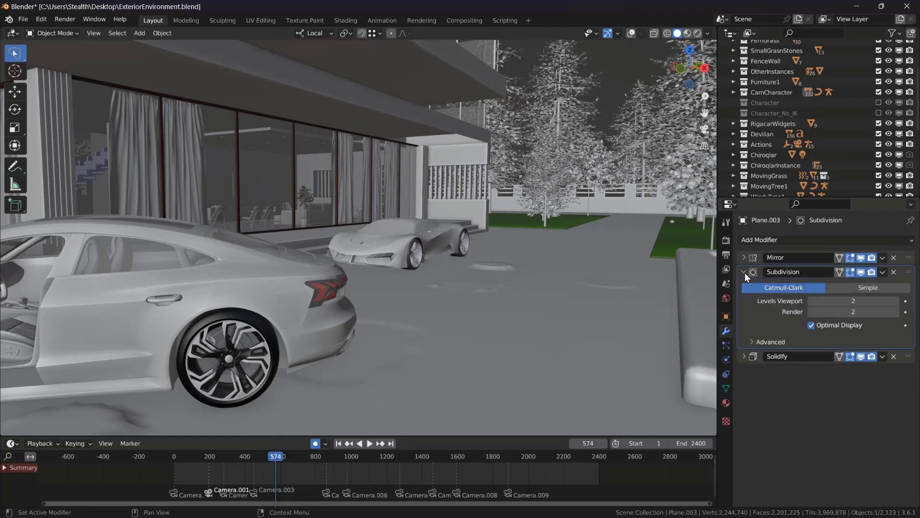
pyautogui.click(746, 273)
pyautogui.click(744, 272)
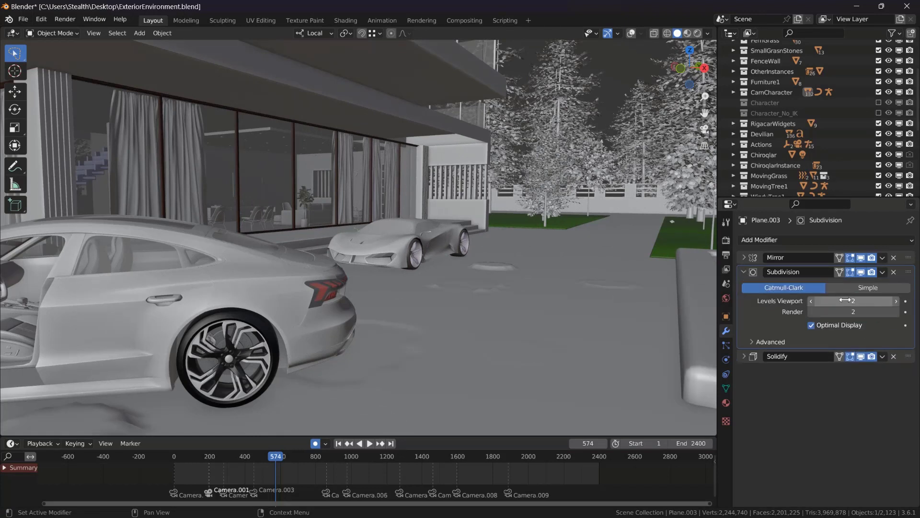
pyautogui.click(811, 302)
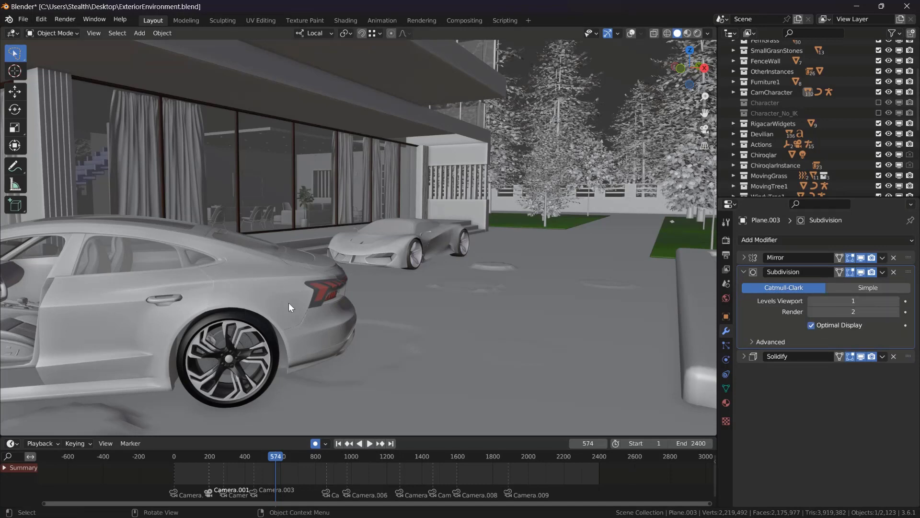
pyautogui.moveTo(288, 303); pyautogui.dragTo(352, 303, button='middle')
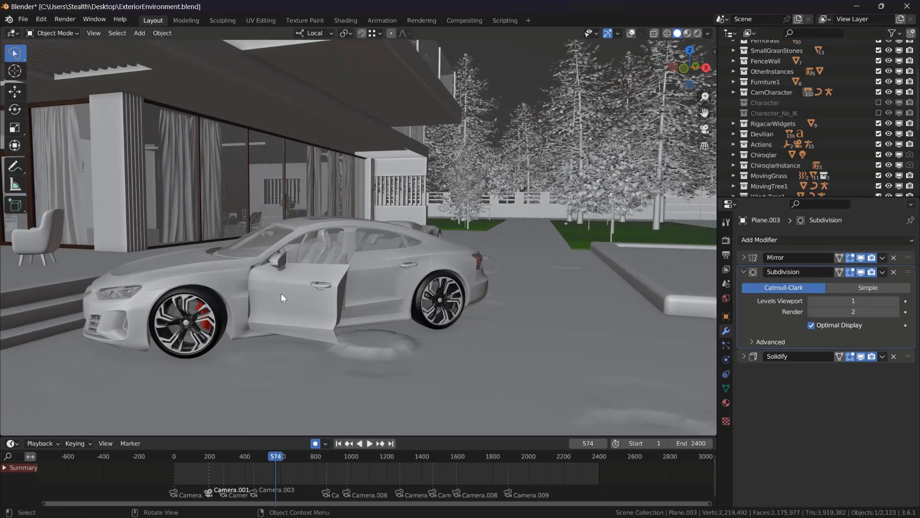
pyautogui.moveTo(470, 287); pyautogui.dragTo(372, 278, button='middle')
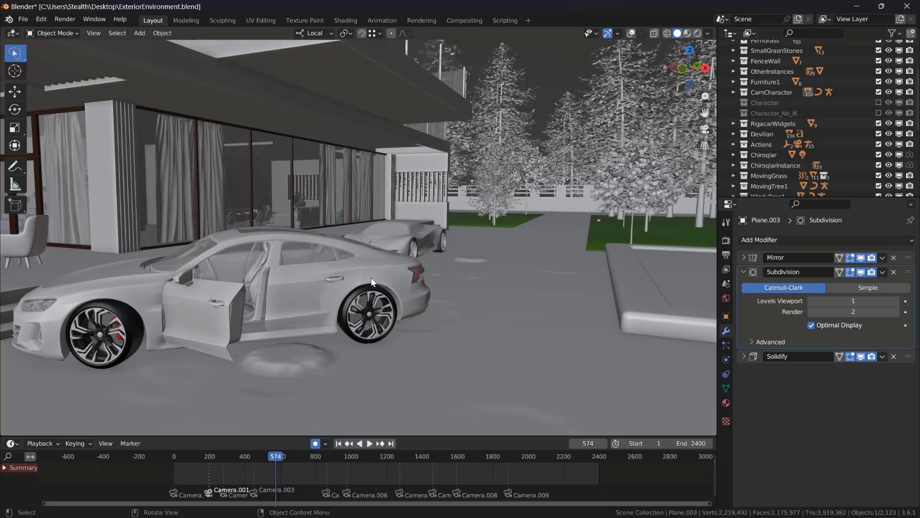
pyautogui.click(897, 301)
pyautogui.click(743, 272)
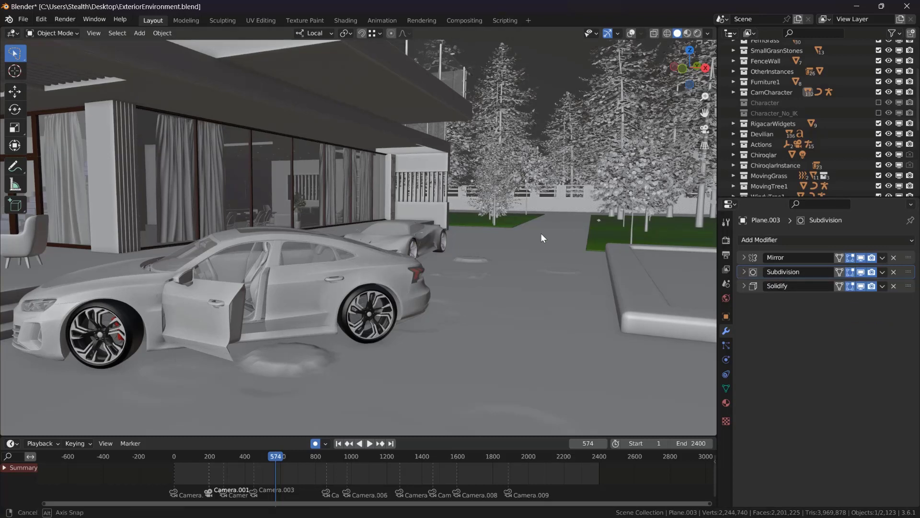
pyautogui.moveTo(540, 234); pyautogui.dragTo(536, 232, button='middle')
pyautogui.scroll(5, 413, 241)
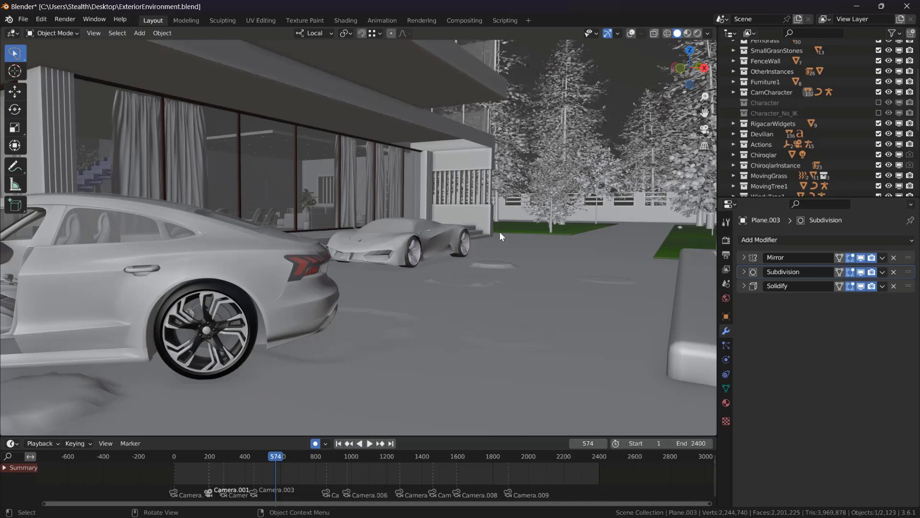
# - Open Render Properties and expand the Simplify panel's viewport and render settings
pyautogui.click(724, 241)
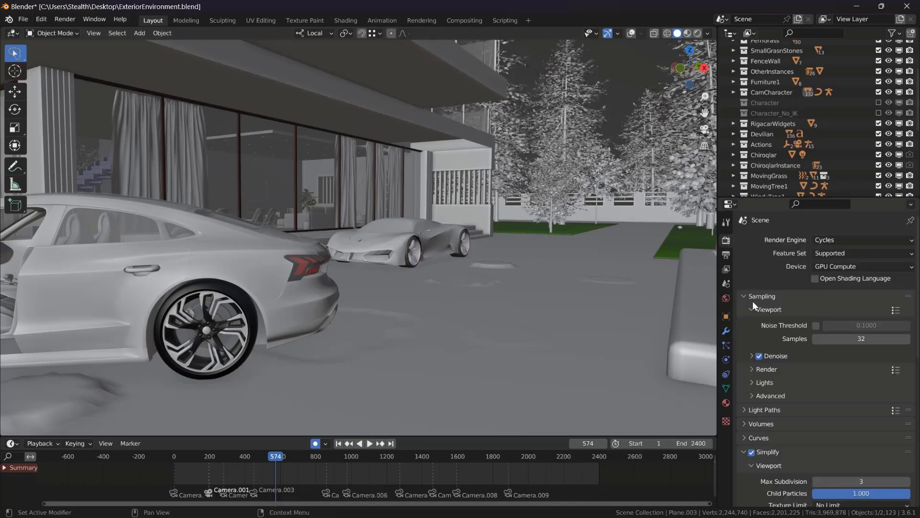
pyautogui.scroll(-8, 759, 336)
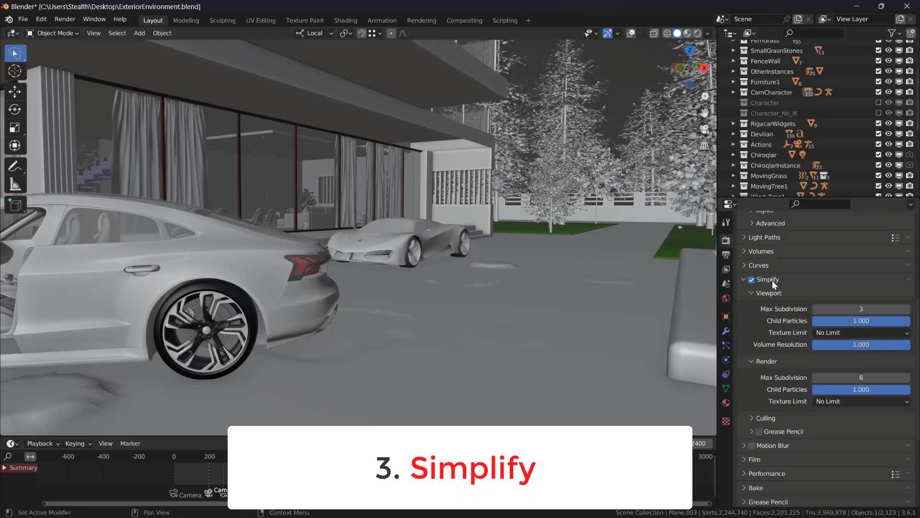
pyautogui.click(773, 281)
pyautogui.click(763, 300)
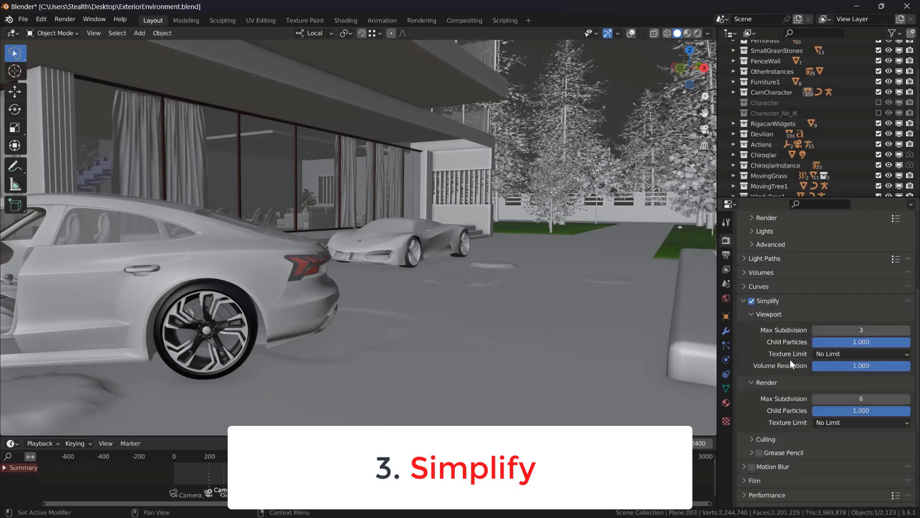
pyautogui.scroll(-3, 777, 355)
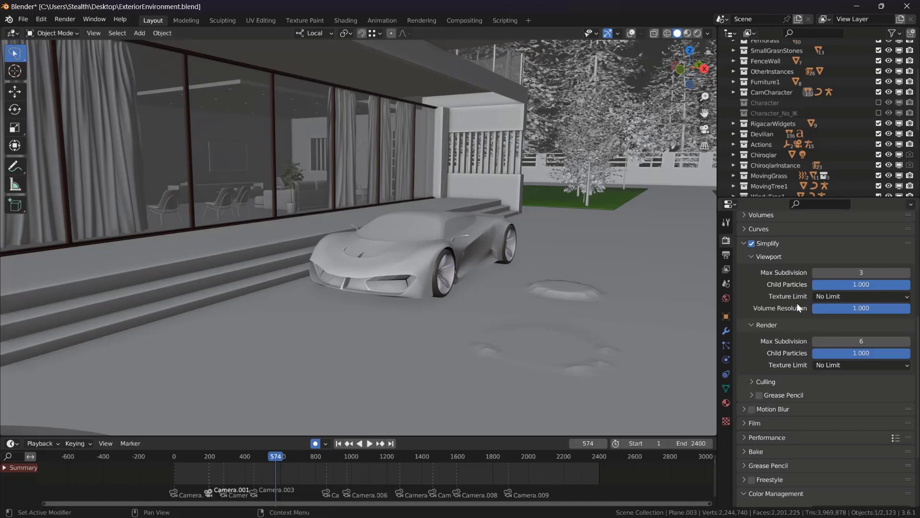
# - Decrement Simplify viewport Max Subdivision to 2, leaving the render limit at 6
pyautogui.moveTo(430, 283); pyautogui.dragTo(420, 266, button='middle')
pyautogui.scroll(-2, 419, 263)
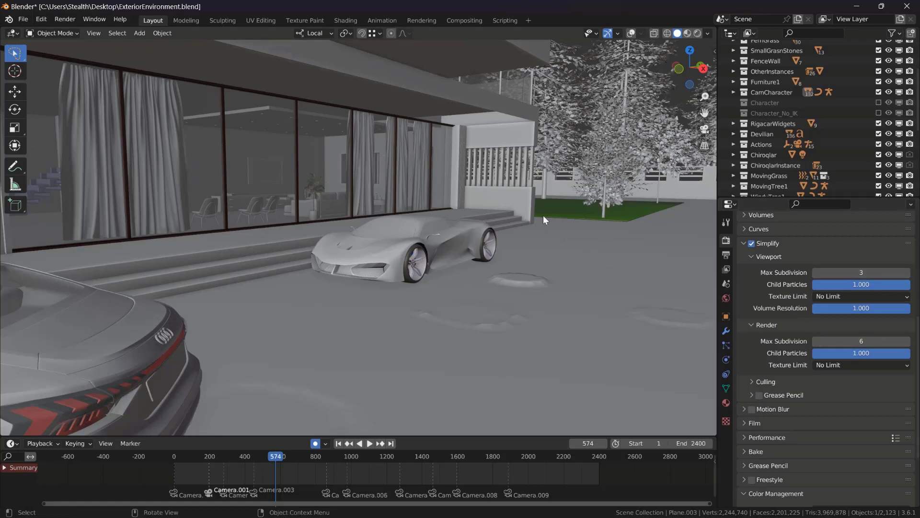
pyautogui.scroll(3, 552, 247)
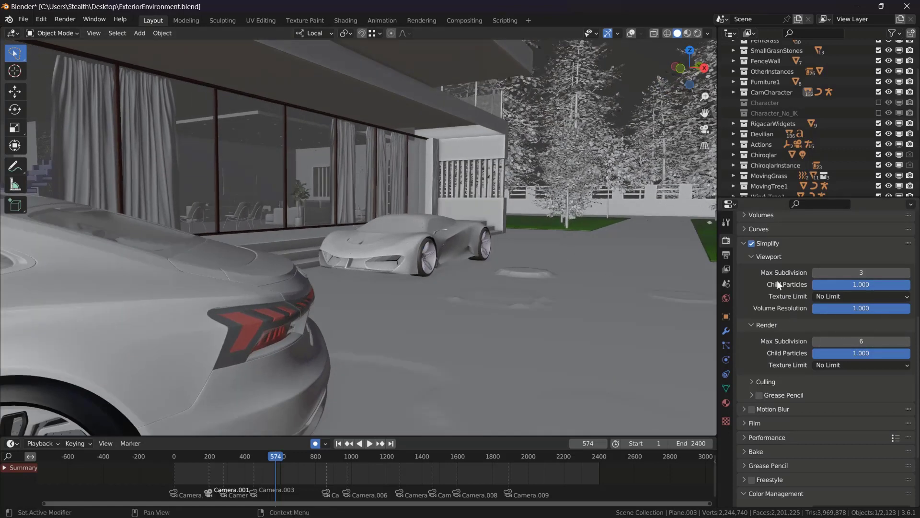
pyautogui.click(817, 273)
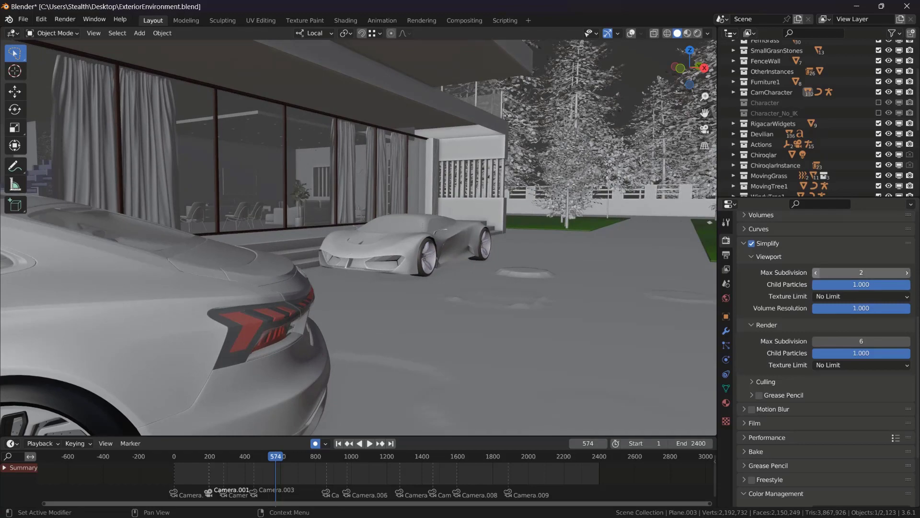
pyautogui.moveTo(695, 266); pyautogui.dragTo(595, 282, button='middle')
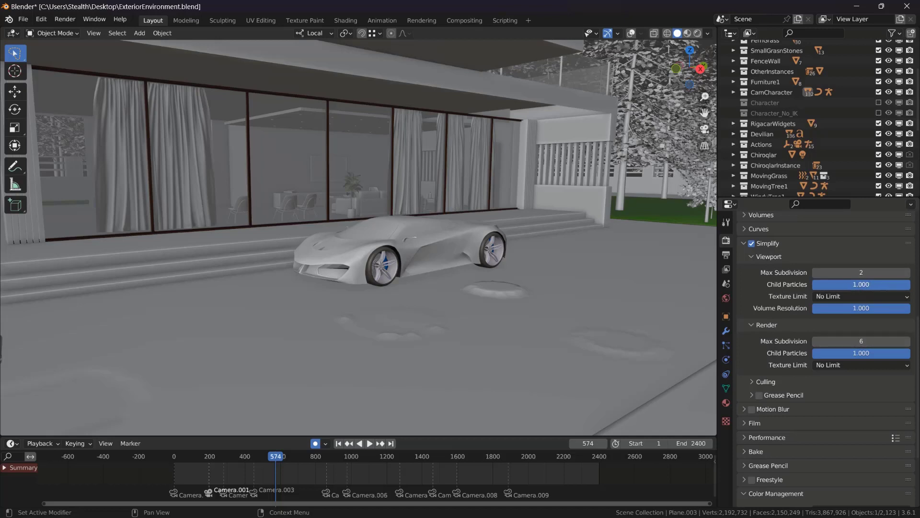
# - Set Simplify viewport Child Particles and Volume Resolution to 0 and view the texture limit choices
pyautogui.moveTo(861, 284); pyautogui.dragTo(815, 308)
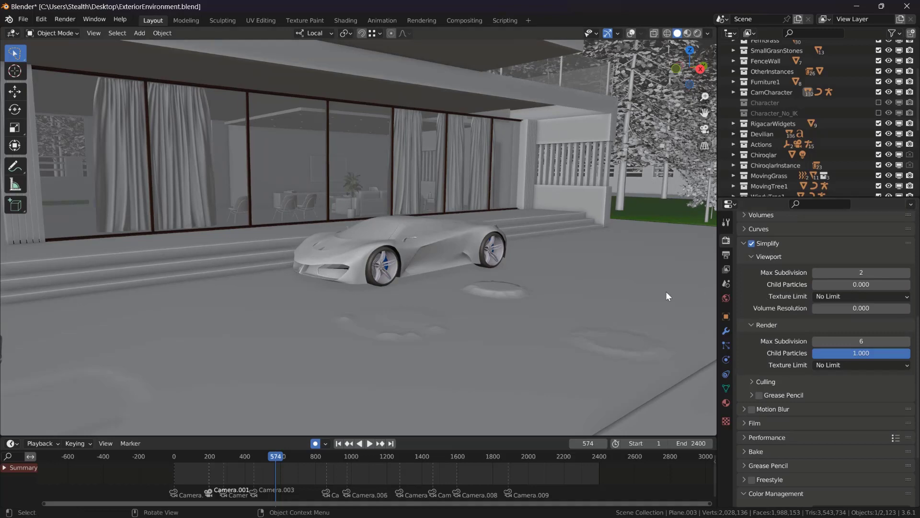
pyautogui.moveTo(599, 287); pyautogui.dragTo(499, 251, button='middle')
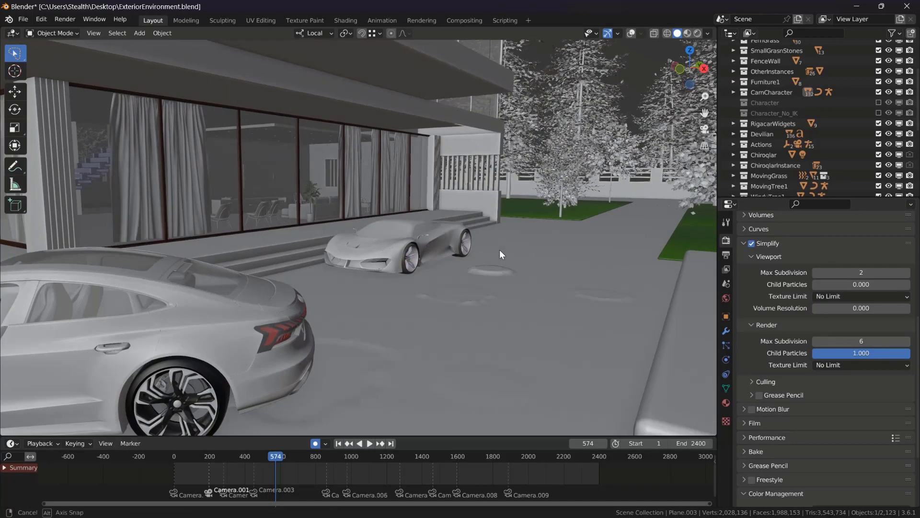
pyautogui.click(838, 296)
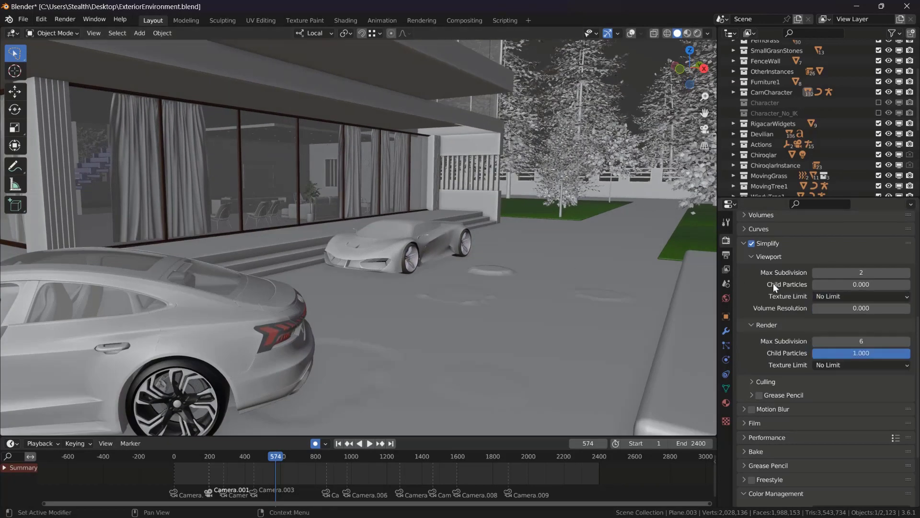
# - Return solid shading to Material colours, keep render Texture Limit at No Limit, and collapse Simplify
pyautogui.moveTo(521, 250); pyautogui.dragTo(554, 231, button='middle')
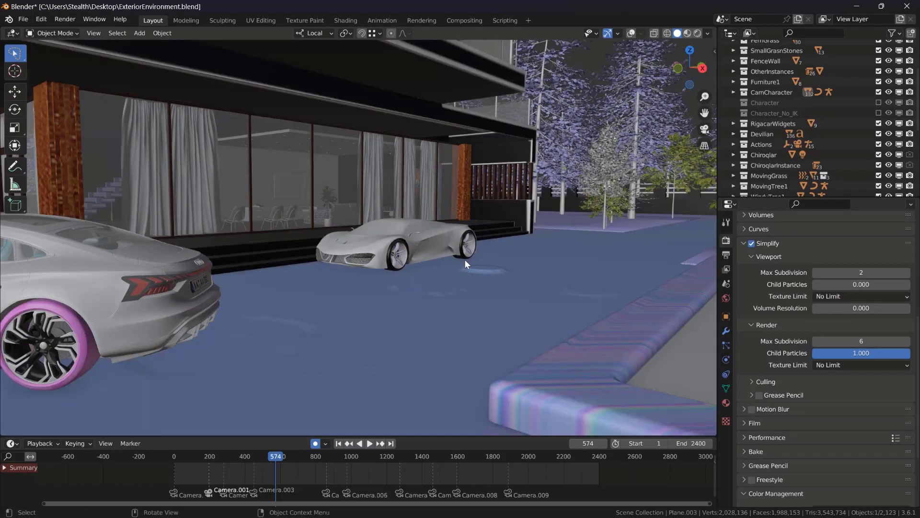
pyautogui.moveTo(465, 259)
pyautogui.mouseDown(button='middle')
pyautogui.moveTo(482, 264)
pyautogui.moveTo(469, 263)
pyautogui.mouseUp(button='middle')
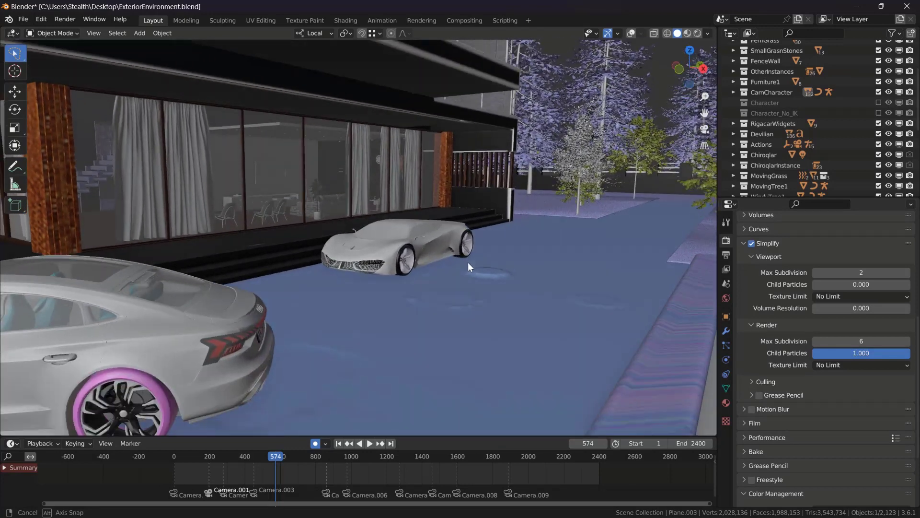
pyautogui.click(707, 34)
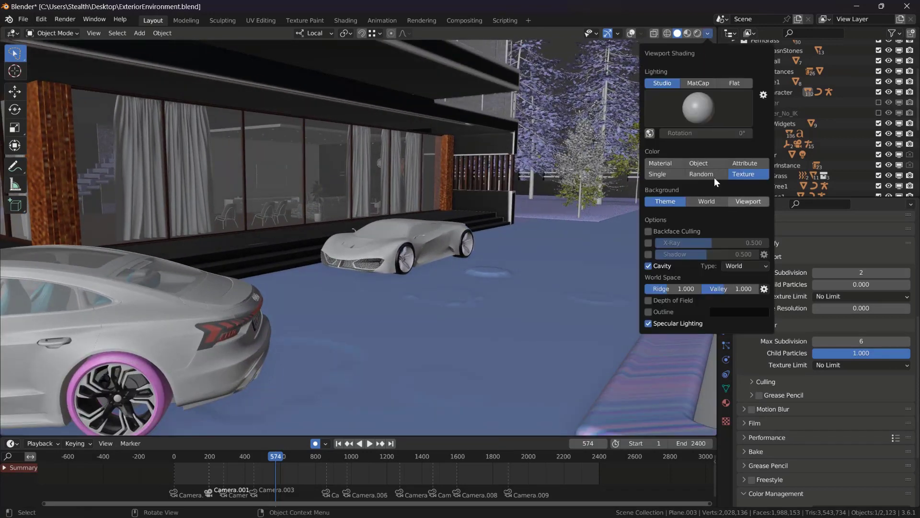
pyautogui.click(660, 164)
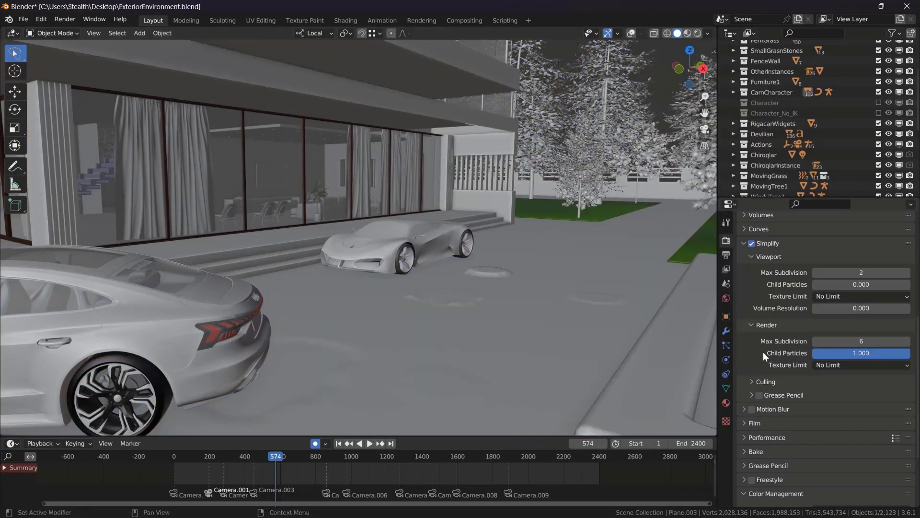
pyautogui.click(845, 366)
pyautogui.moveTo(442, 246); pyautogui.dragTo(678, 285, button='middle')
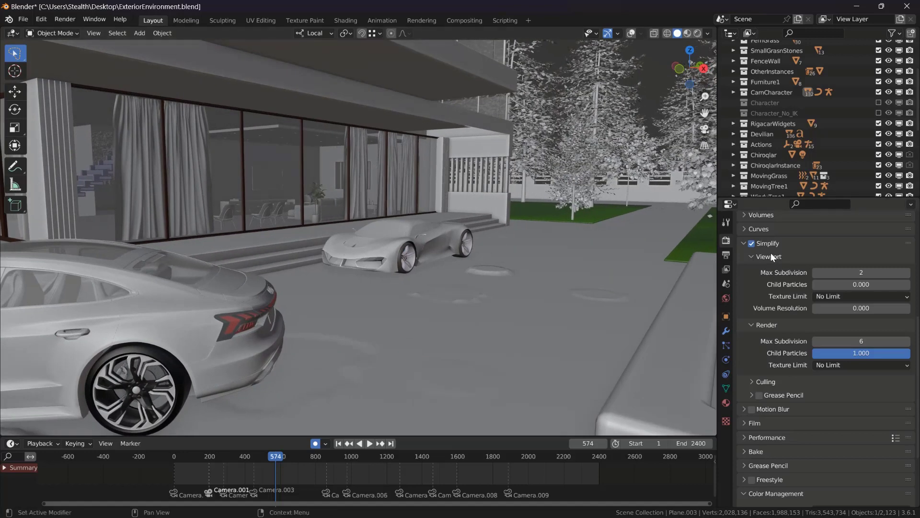
pyautogui.click(770, 239)
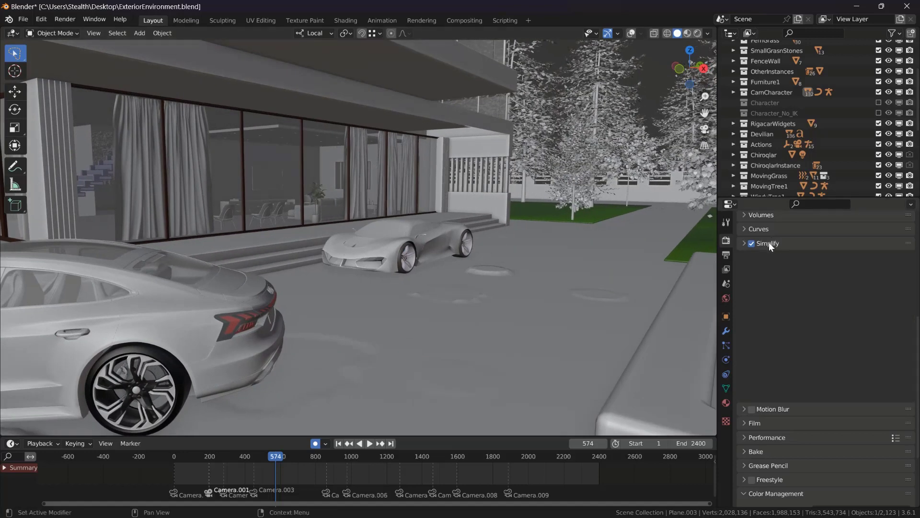
pyautogui.moveTo(502, 230); pyautogui.dragTo(497, 230, button='middle')
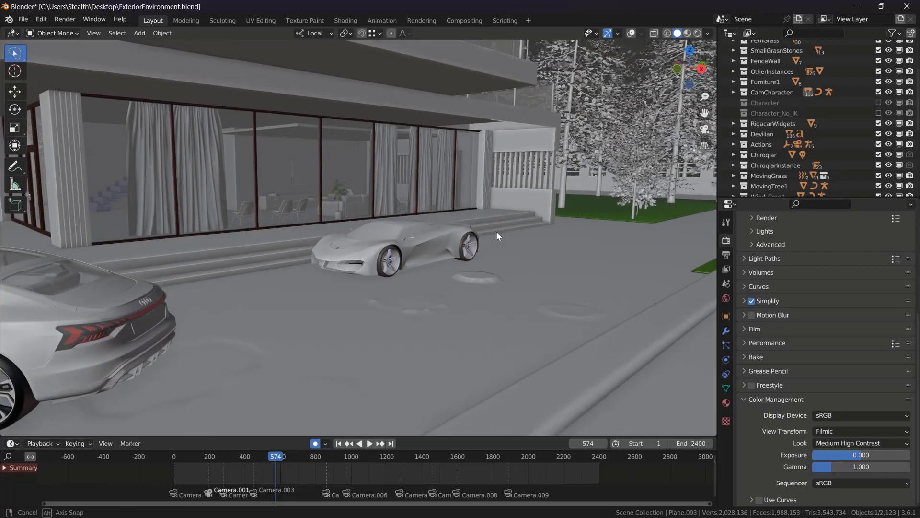
pyautogui.moveTo(378, 216); pyautogui.dragTo(451, 219, button='middle')
pyautogui.click(773, 302)
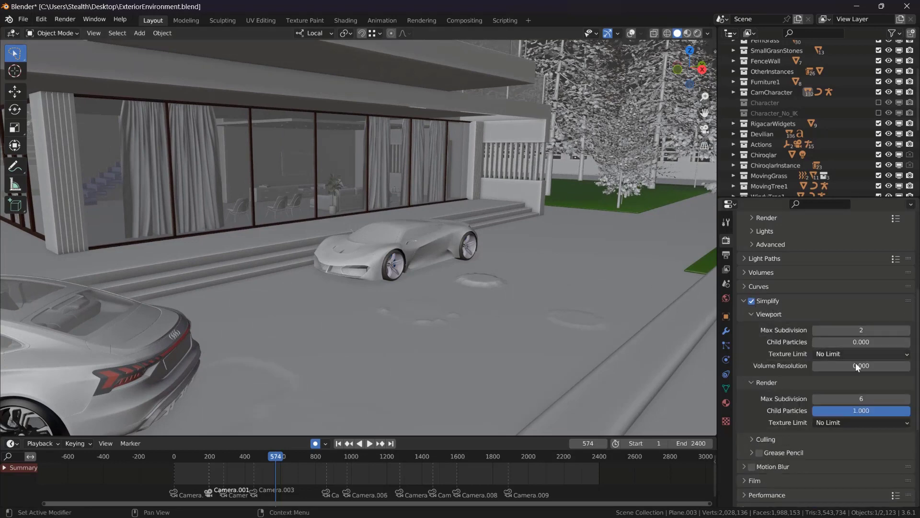
pyautogui.click(772, 299)
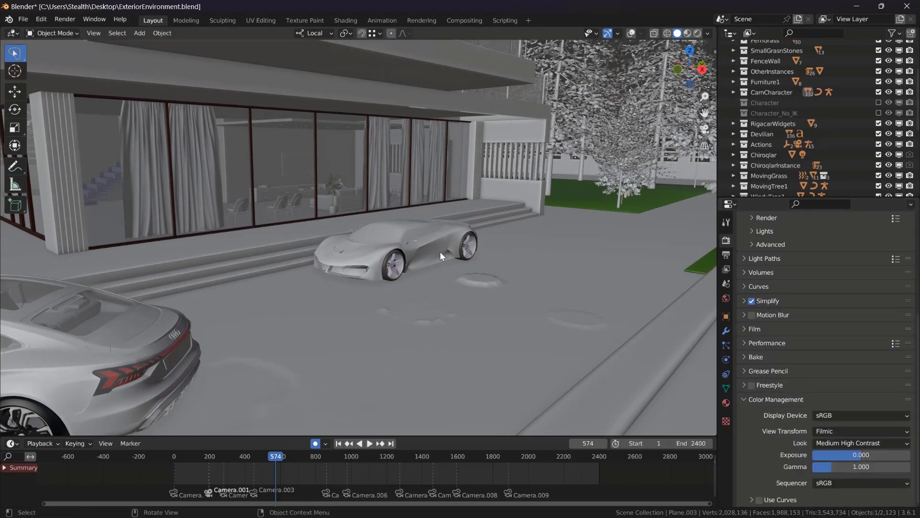
pyautogui.moveTo(440, 251); pyautogui.dragTo(468, 261, button='middle')
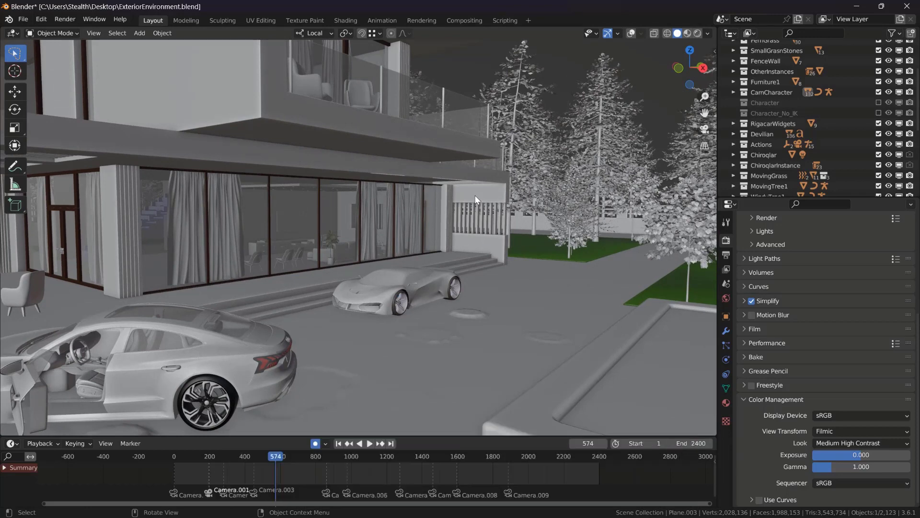
pyautogui.moveTo(464, 248); pyautogui.dragTo(577, 141, button='middle')
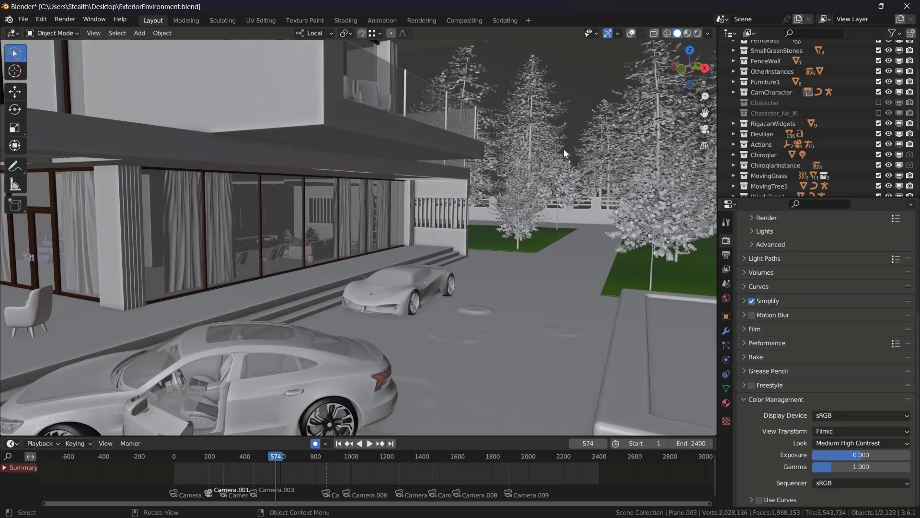
pyautogui.moveTo(564, 150); pyautogui.dragTo(494, 255, button='middle')
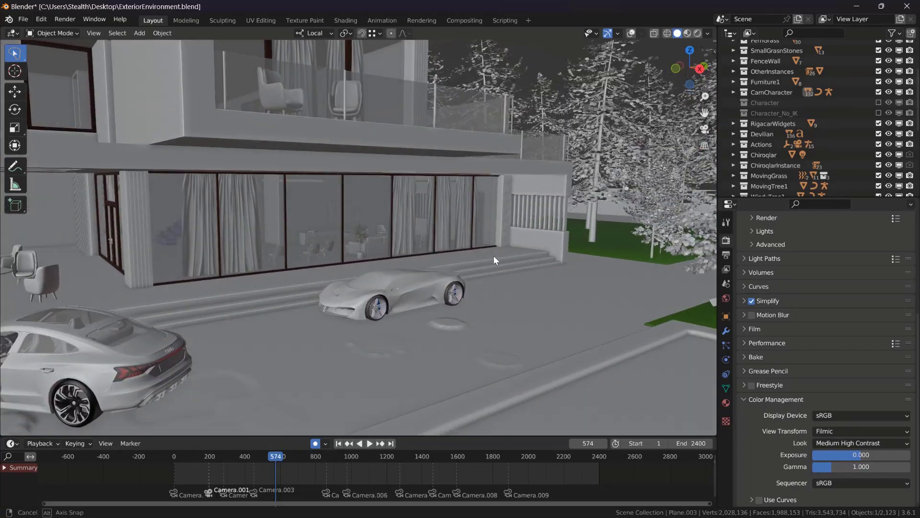
# - Turn on viewport overlays and orbit to look down on the house and yard
pyautogui.click(632, 33)
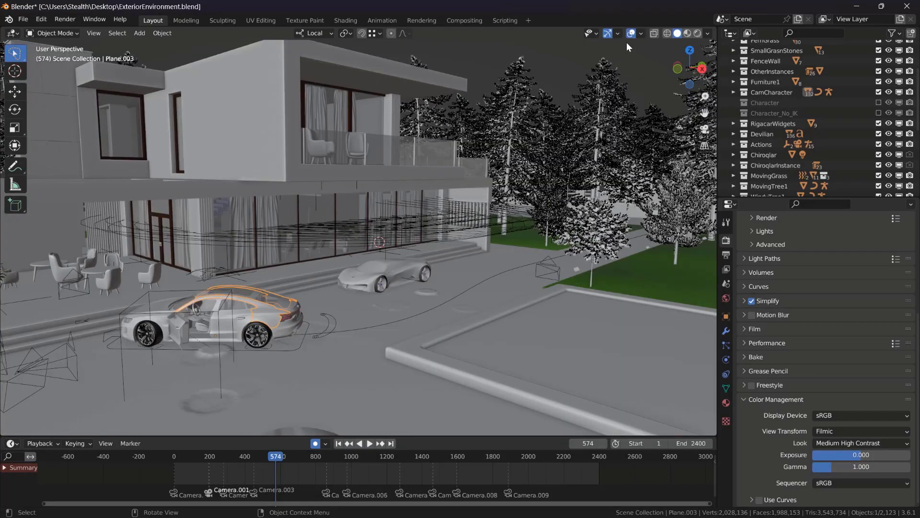
pyautogui.moveTo(541, 214); pyautogui.dragTo(595, 215, button='middle')
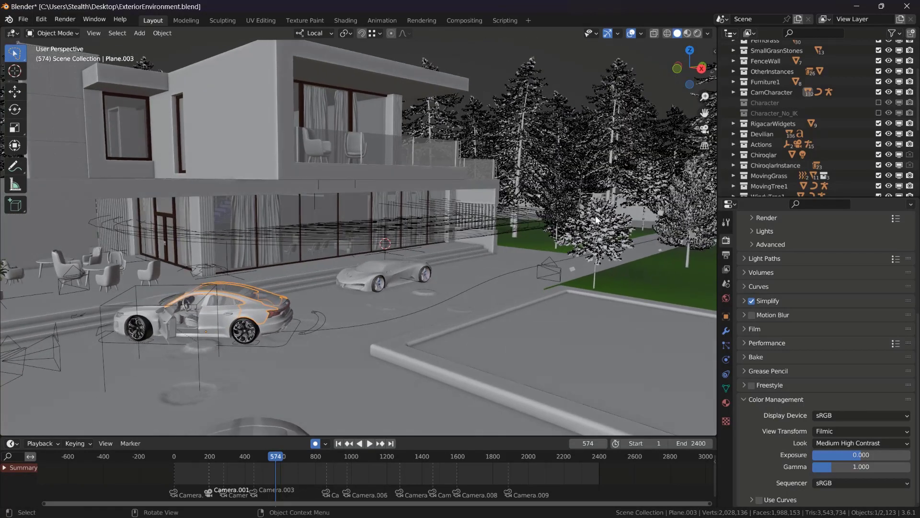
pyautogui.moveTo(705, 113); pyautogui.dragTo(460, 183)
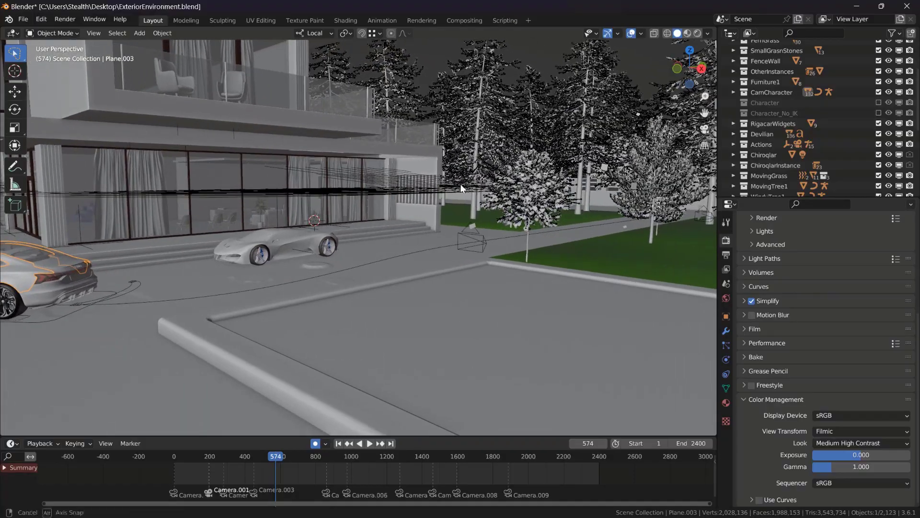
pyautogui.moveTo(461, 187); pyautogui.dragTo(477, 276, button='middle')
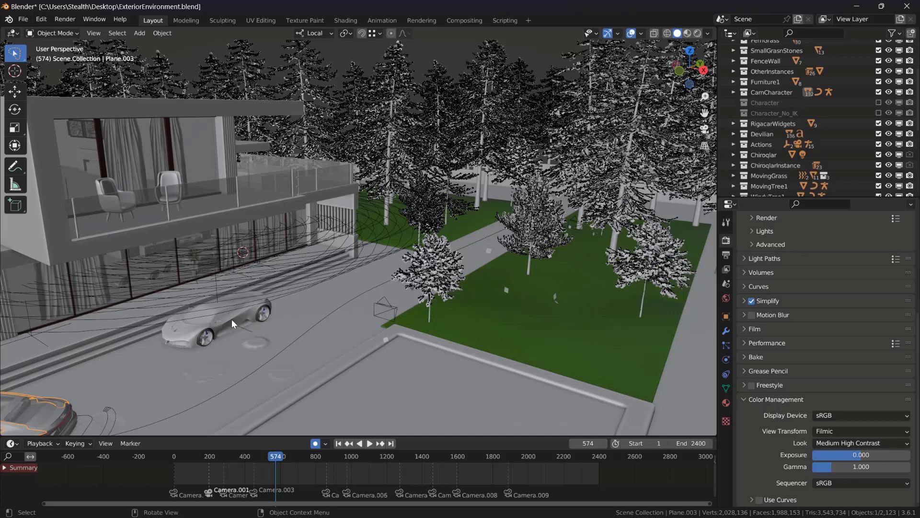
pyautogui.scroll(-2, 495, 339)
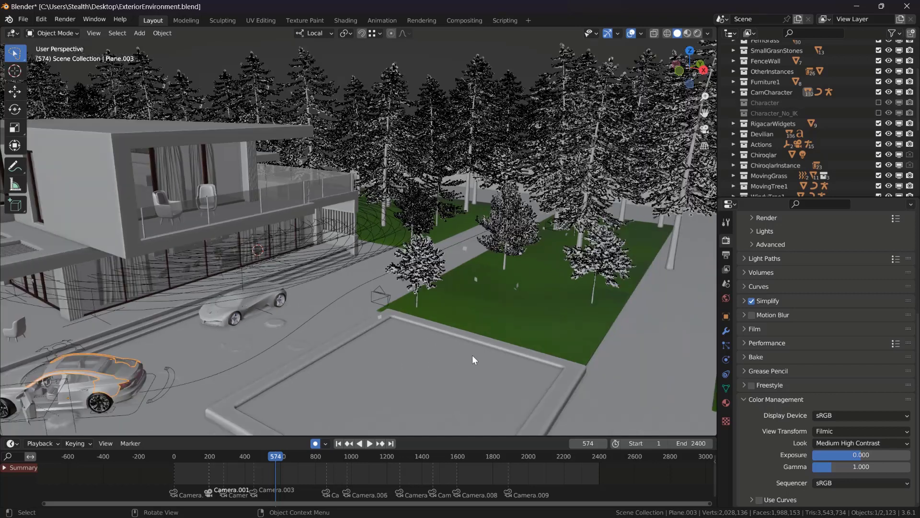
# - Select Plane.029 and a lawn tree, orbit toward the trees, and bring up the overlay options
pyautogui.click(410, 368)
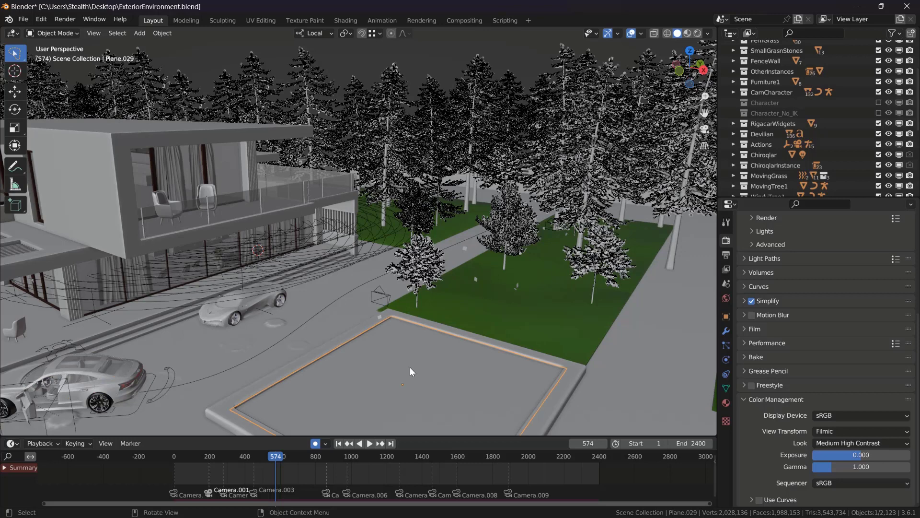
pyautogui.click(600, 263)
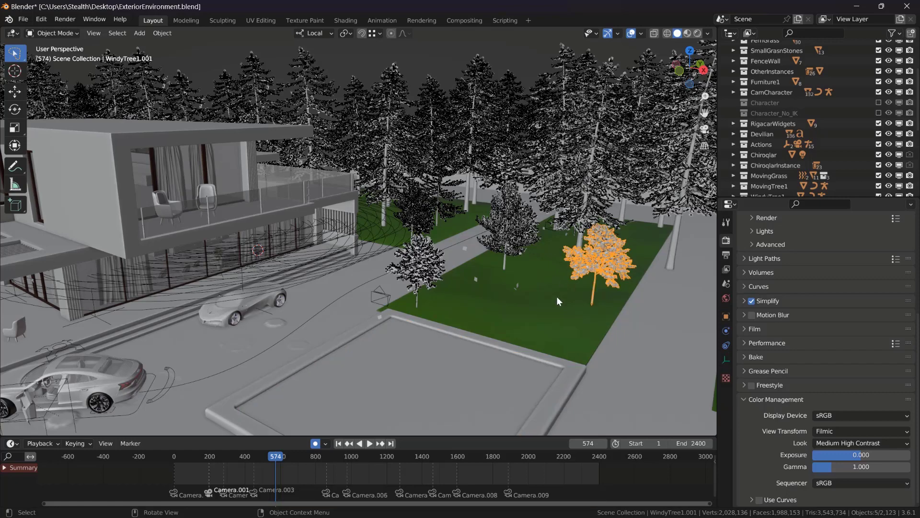
pyautogui.moveTo(557, 302)
pyautogui.mouseDown(button='middle')
pyautogui.moveTo(558, 290)
pyautogui.moveTo(556, 306)
pyautogui.moveTo(549, 293)
pyautogui.mouseUp(button='middle')
pyautogui.moveTo(509, 266); pyautogui.dragTo(564, 267, button='middle')
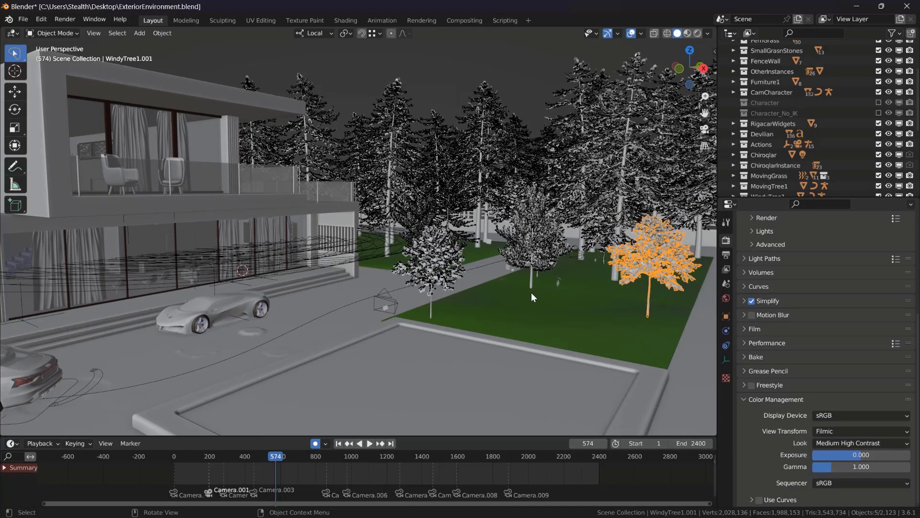
pyautogui.moveTo(532, 292); pyautogui.dragTo(543, 223, button='middle')
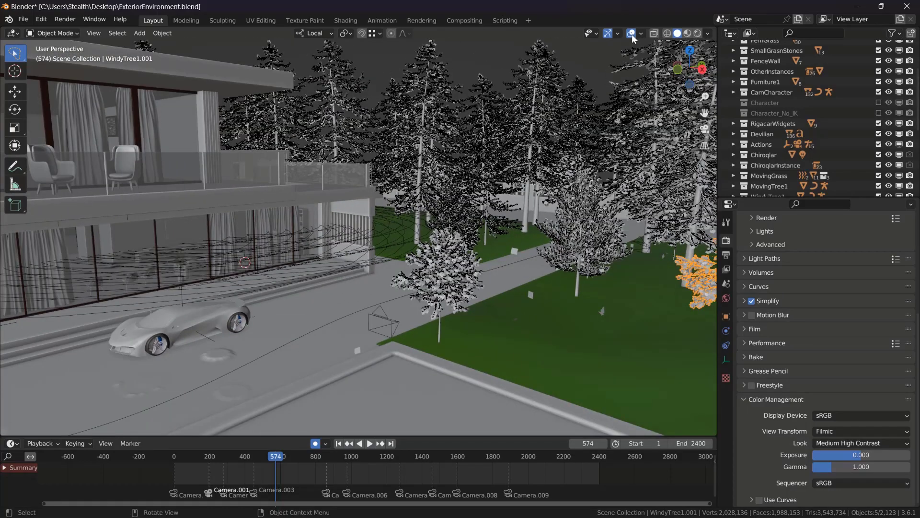
pyautogui.moveTo(543, 302); pyautogui.dragTo(557, 305, button='middle')
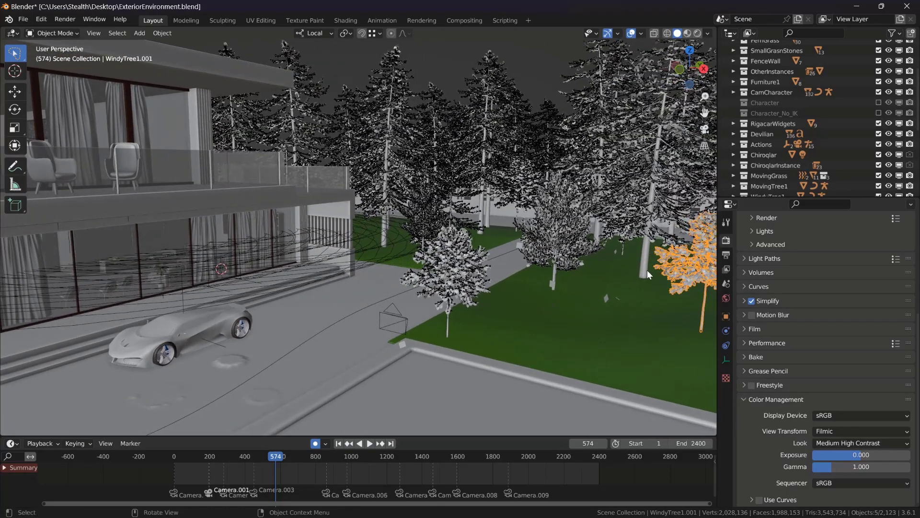
pyautogui.click(641, 33)
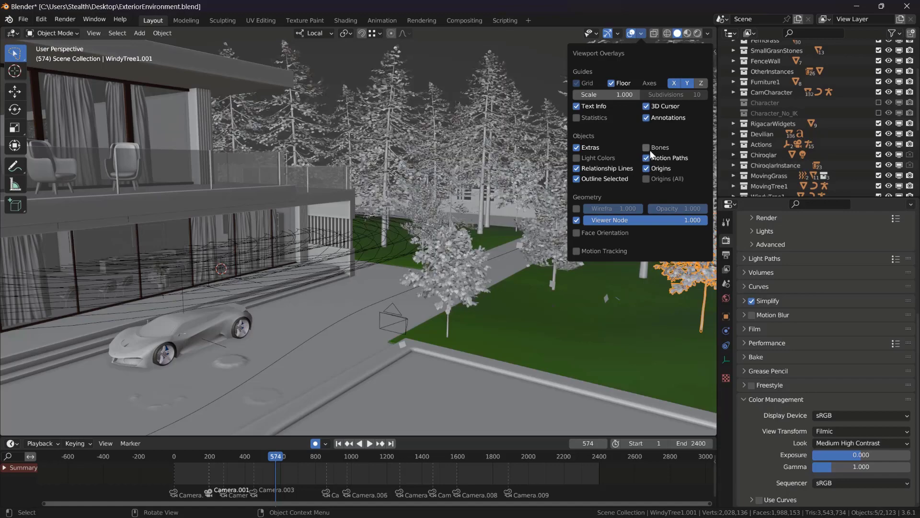
# - Select the pines around the lawn and the small WindyTree1 tree
pyautogui.moveTo(552, 173); pyautogui.dragTo(482, 206, button='middle')
pyautogui.click(480, 192)
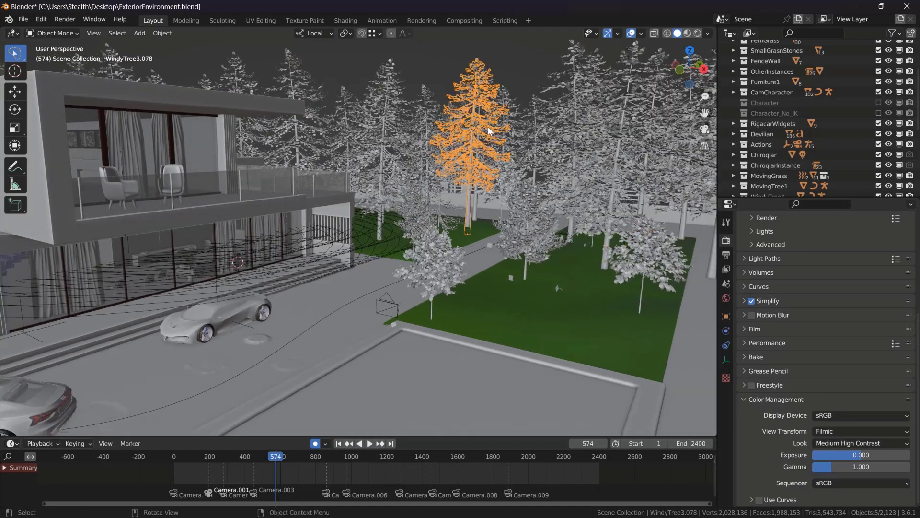
pyautogui.click(551, 225)
pyautogui.click(482, 96)
pyautogui.click(381, 124)
pyautogui.click(441, 266)
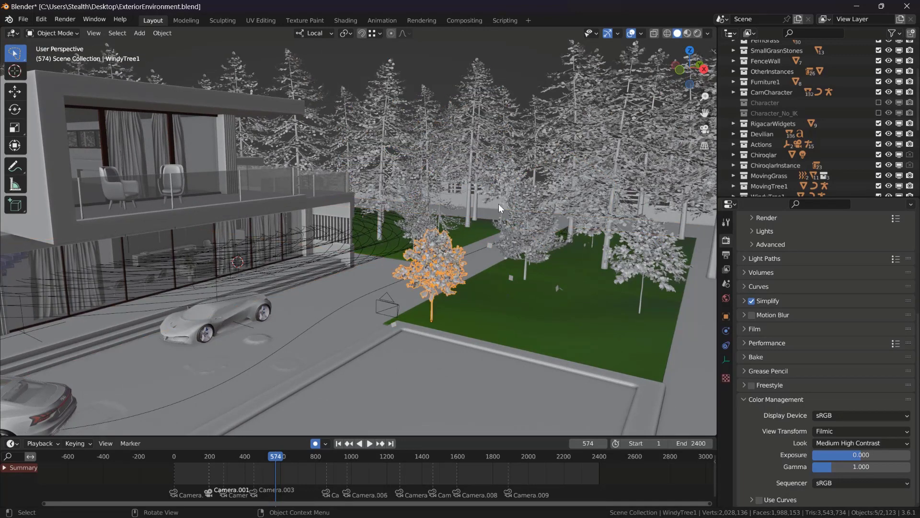
# - In Overlays, hide Extras and Relationship Lines while keeping Outline Selected on
pyautogui.click(642, 33)
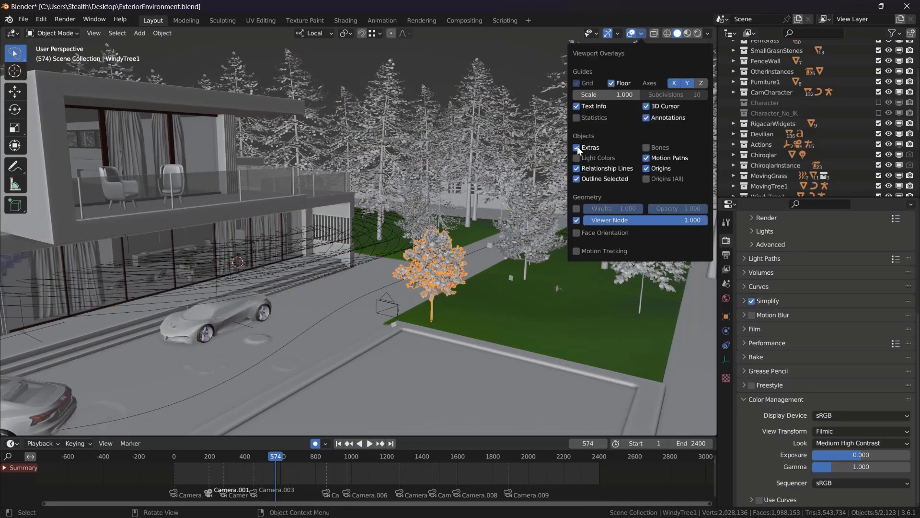
pyautogui.click(577, 169)
pyautogui.click(577, 178)
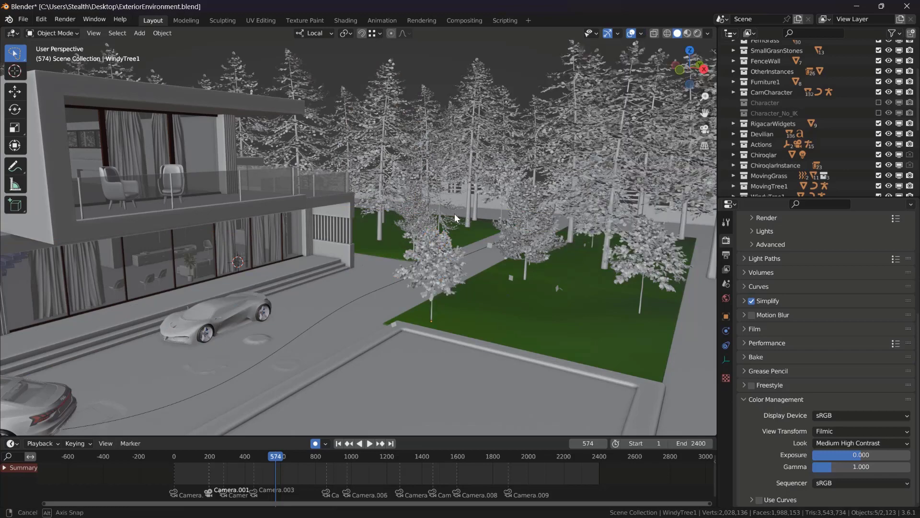
pyautogui.moveTo(454, 214); pyautogui.dragTo(637, 50, button='middle')
pyautogui.click(642, 33)
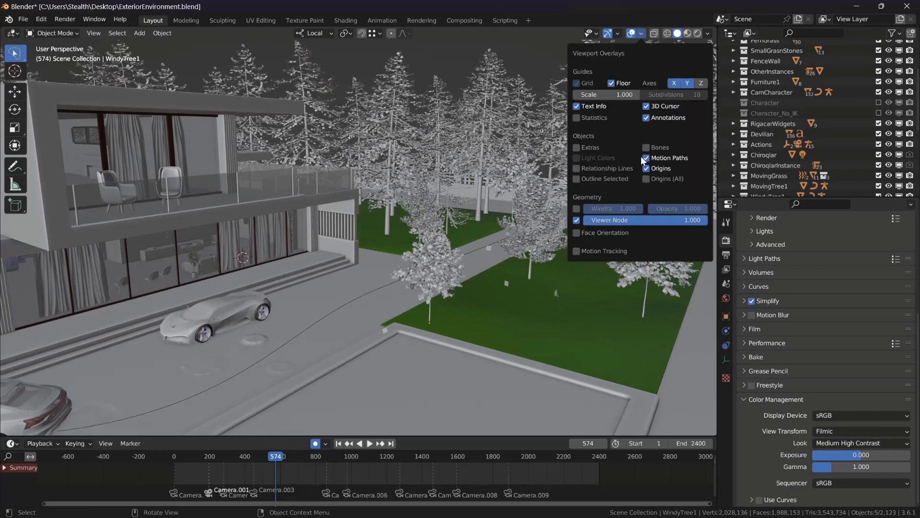
pyautogui.click(577, 178)
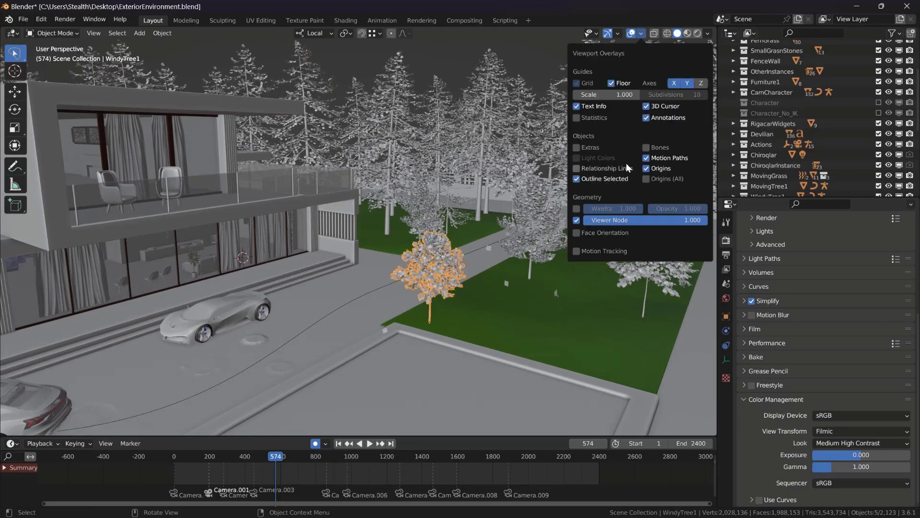
# - Select the lawn, bottom slab, BumpyRoad, Cube.099, Cube.021 and Cube to check outlines
pyautogui.moveTo(459, 295); pyautogui.dragTo(570, 274, button='middle')
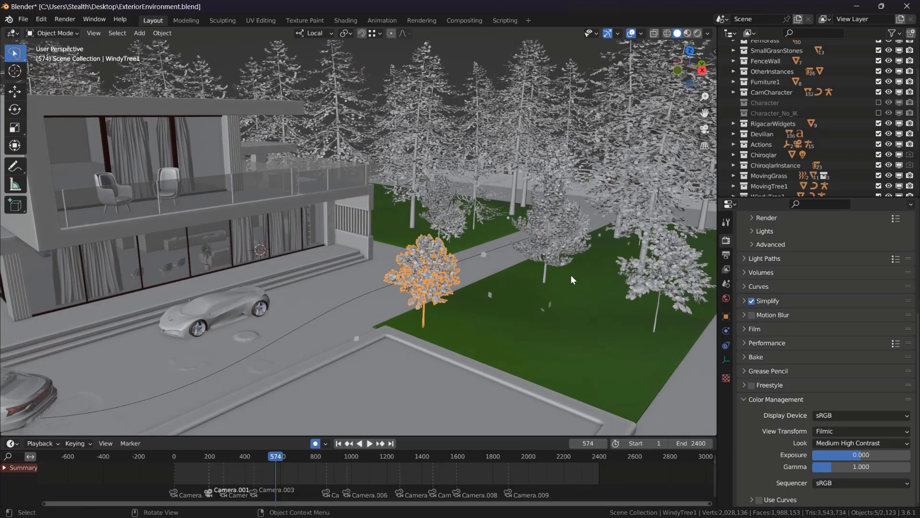
pyautogui.click(678, 260)
pyautogui.click(591, 325)
pyautogui.click(441, 386)
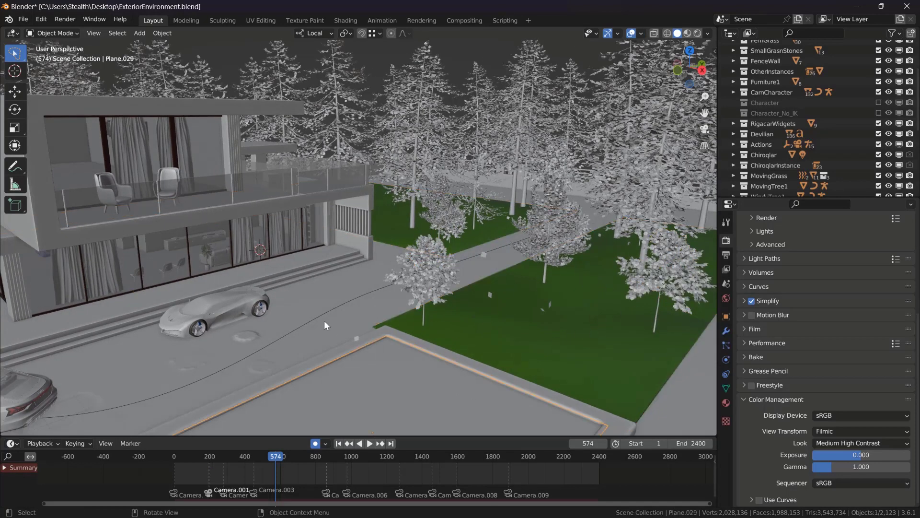
pyautogui.click(325, 320)
pyautogui.click(342, 194)
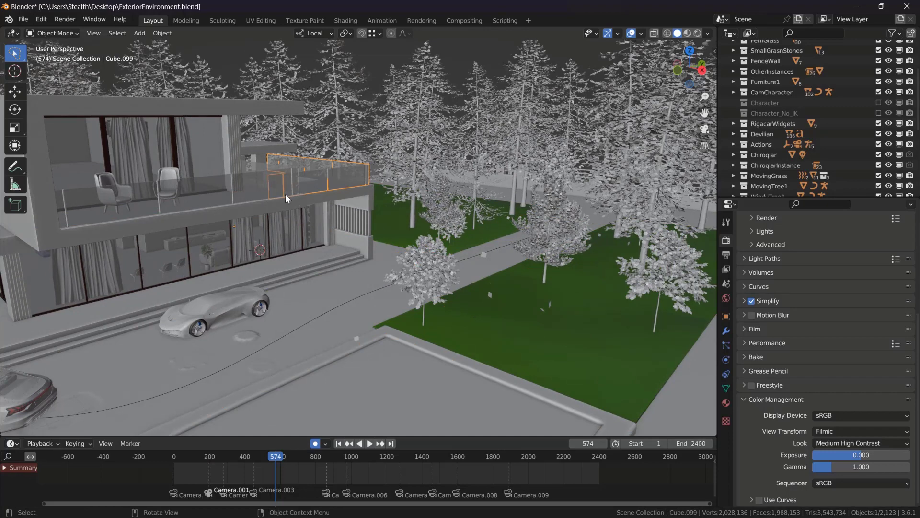
pyautogui.click(198, 210)
pyautogui.click(243, 214)
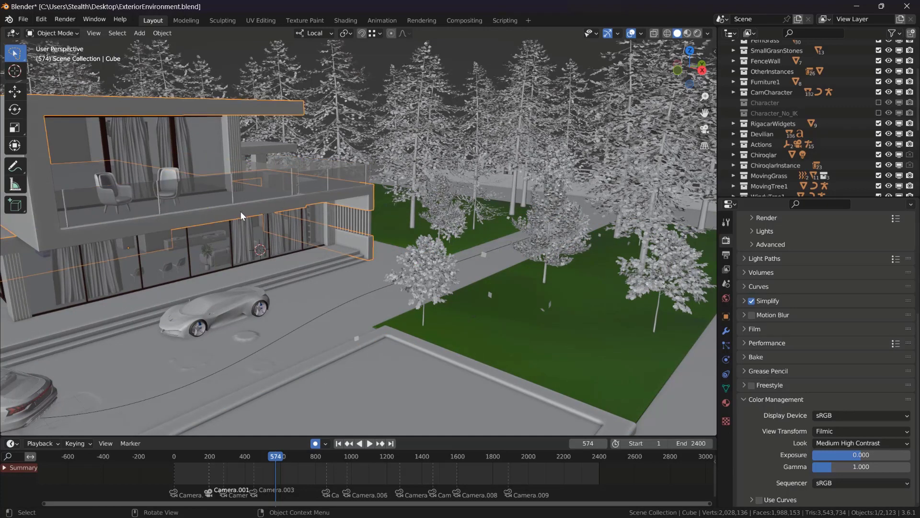
# - Toggle Show Overlays off and on twice, leaving overlays visible
pyautogui.click(631, 34)
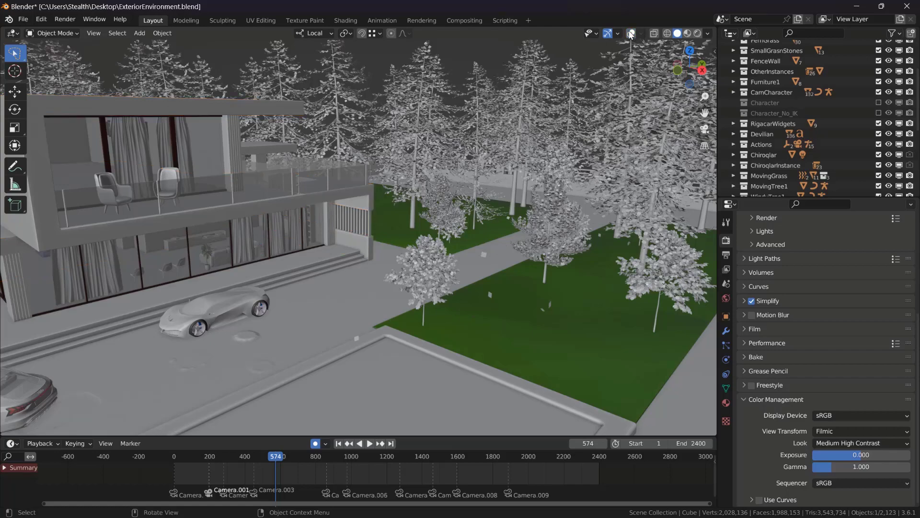
pyautogui.click(630, 33)
pyautogui.click(631, 33)
pyautogui.click(631, 33)
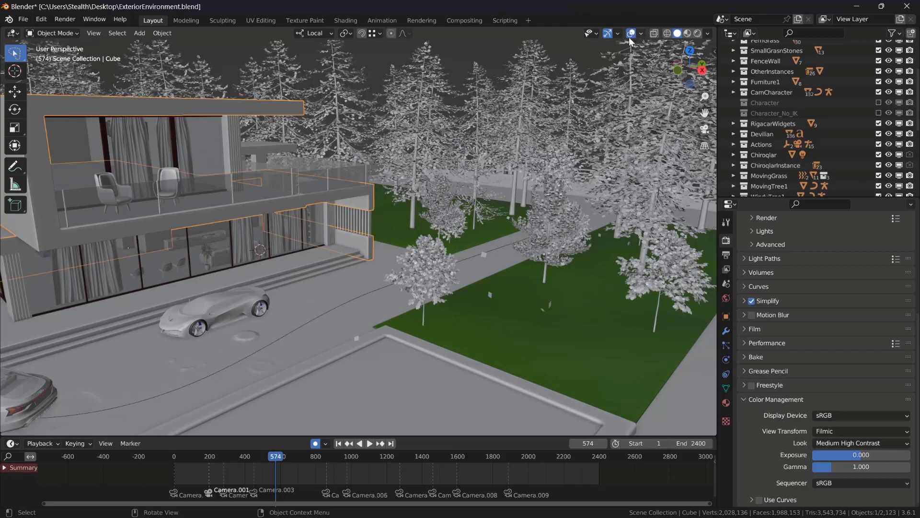
pyautogui.scroll(-6, 475, 221)
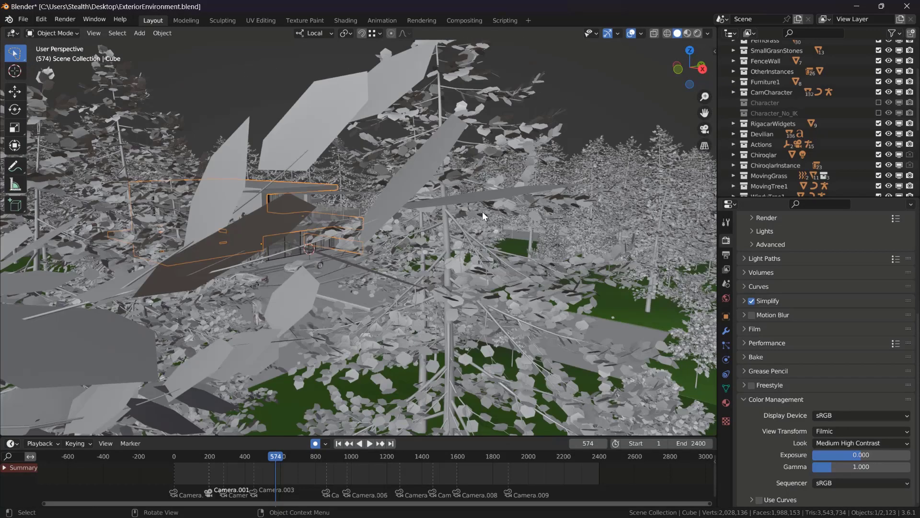
pyautogui.moveTo(482, 212)
pyautogui.mouseDown(button='middle')
pyautogui.moveTo(522, 198)
pyautogui.moveTo(515, 221)
pyautogui.moveTo(552, 205)
pyautogui.moveTo(486, 207)
pyautogui.mouseUp(button='middle')
pyautogui.scroll(6, 494, 158)
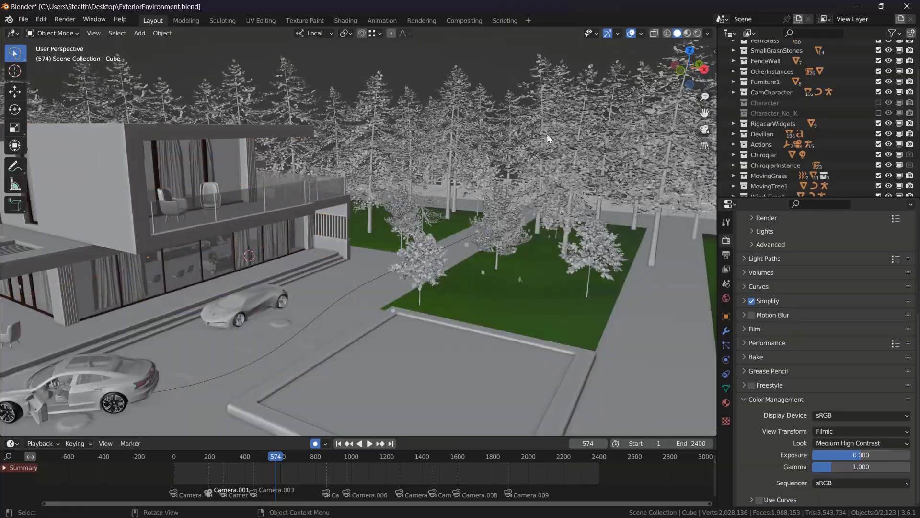
pyautogui.click(708, 34)
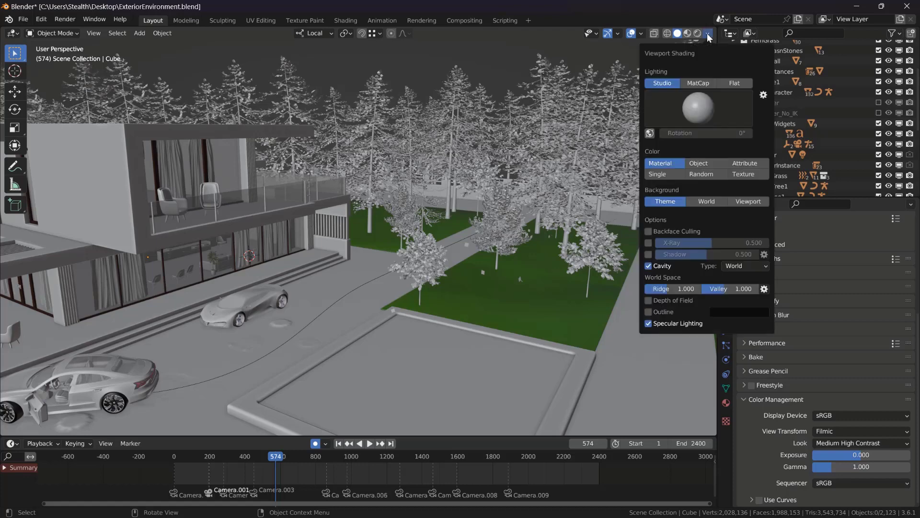
pyautogui.click(697, 109)
pyautogui.click(699, 84)
pyautogui.click(696, 109)
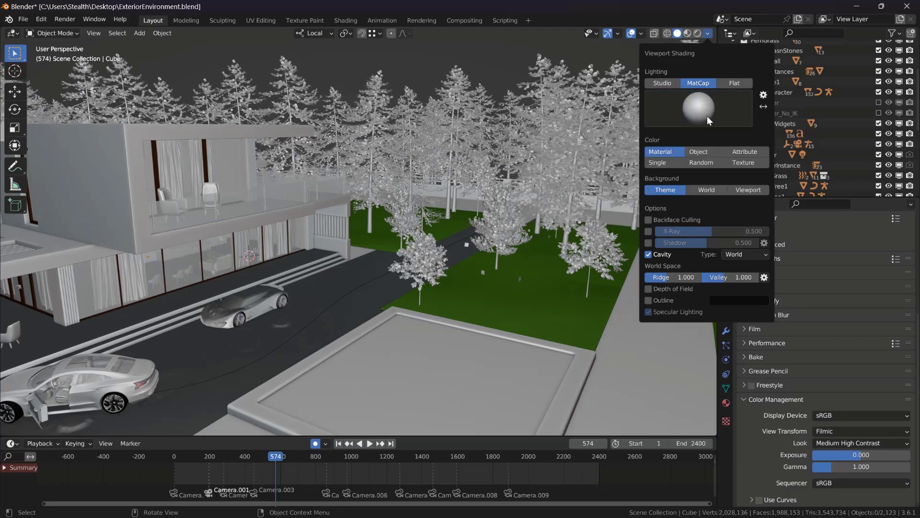
pyautogui.click(663, 83)
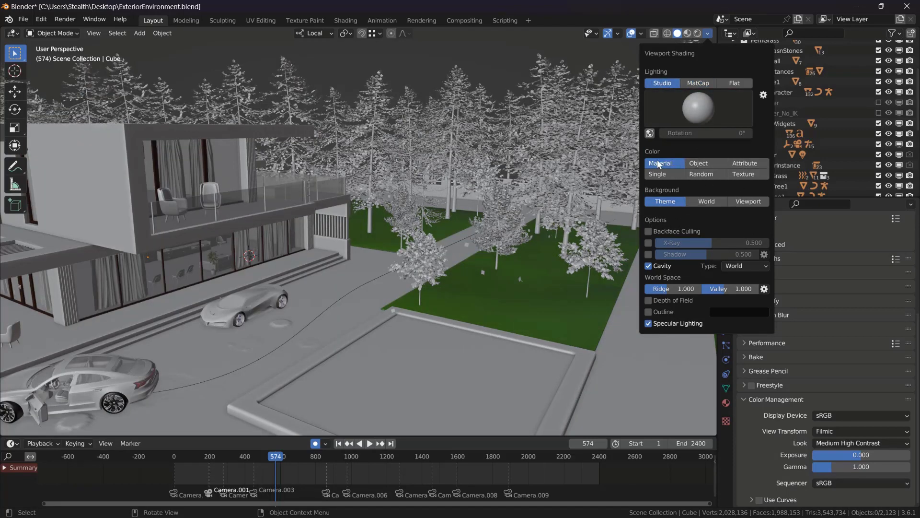
pyautogui.click(696, 175)
pyautogui.click(669, 164)
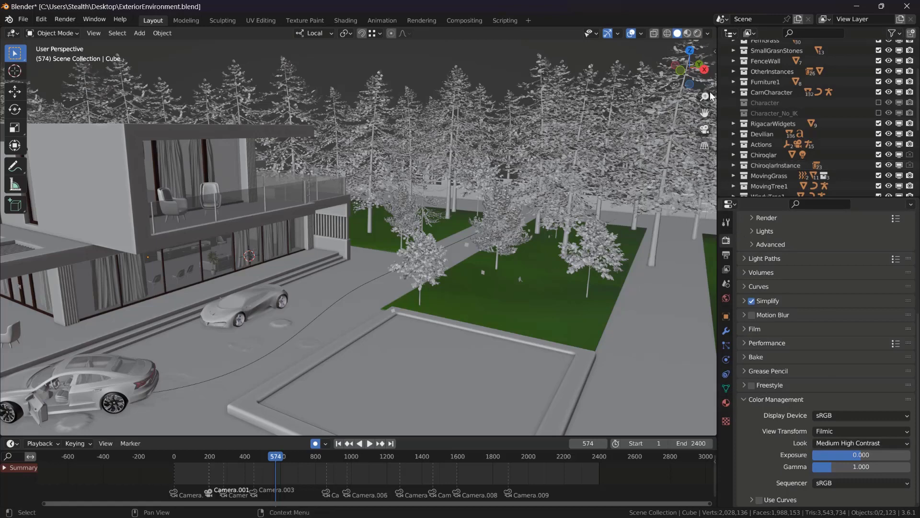
pyautogui.click(708, 34)
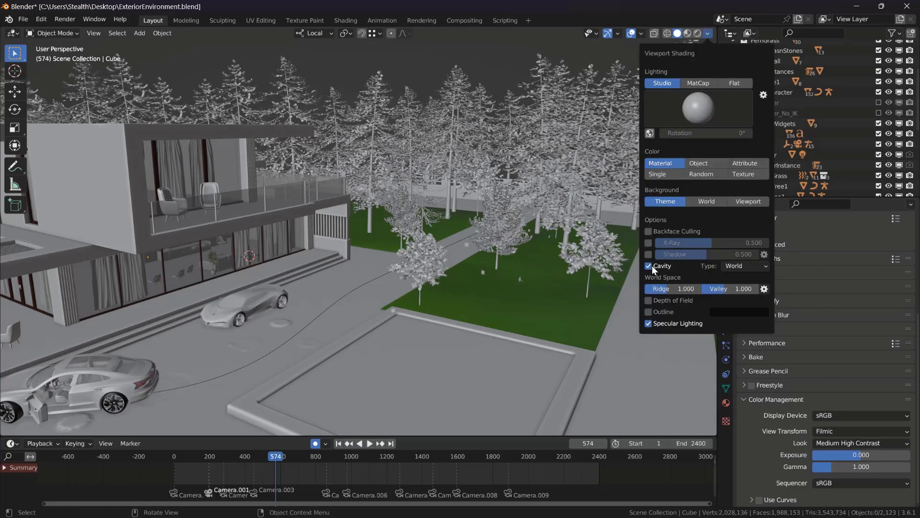
# - Turn cavity shading off and enable viewport shadows on the trees and house
pyautogui.click(651, 267)
pyautogui.moveTo(551, 283); pyautogui.dragTo(499, 276, button='middle')
pyautogui.scroll(5, 499, 275)
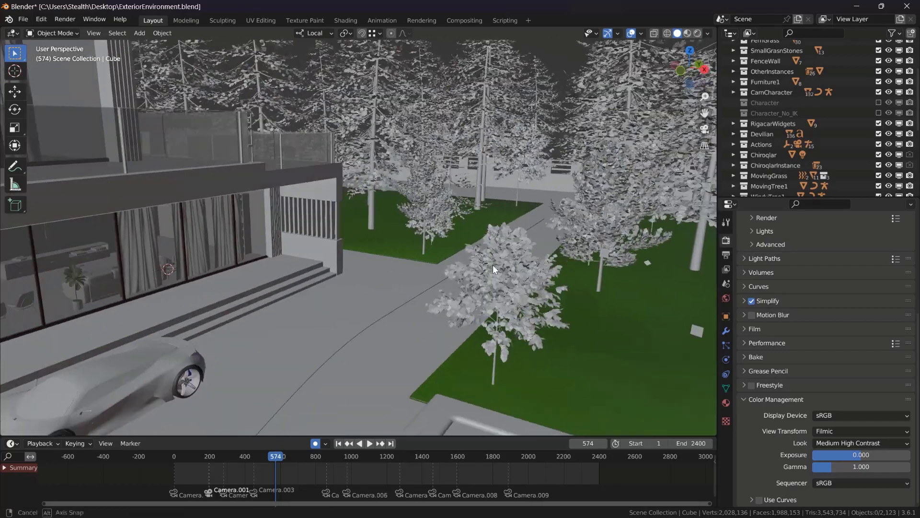
pyautogui.click(708, 33)
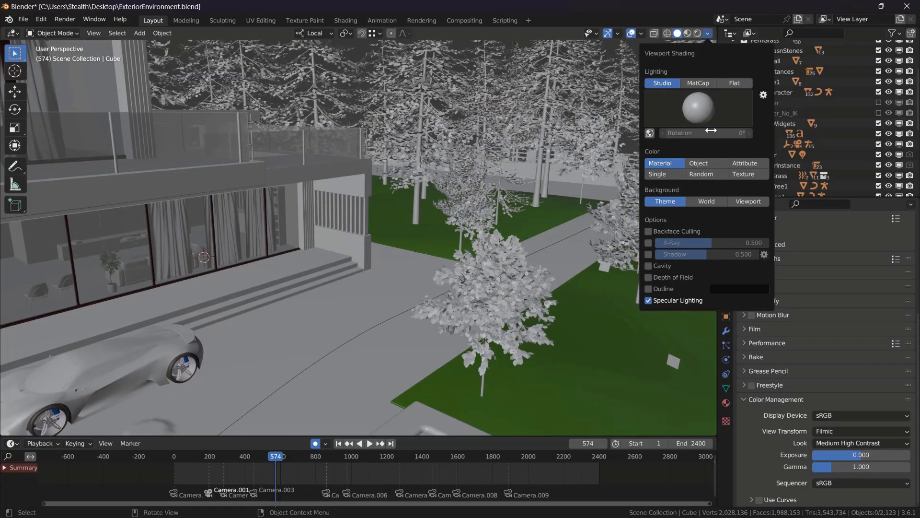
pyautogui.click(660, 265)
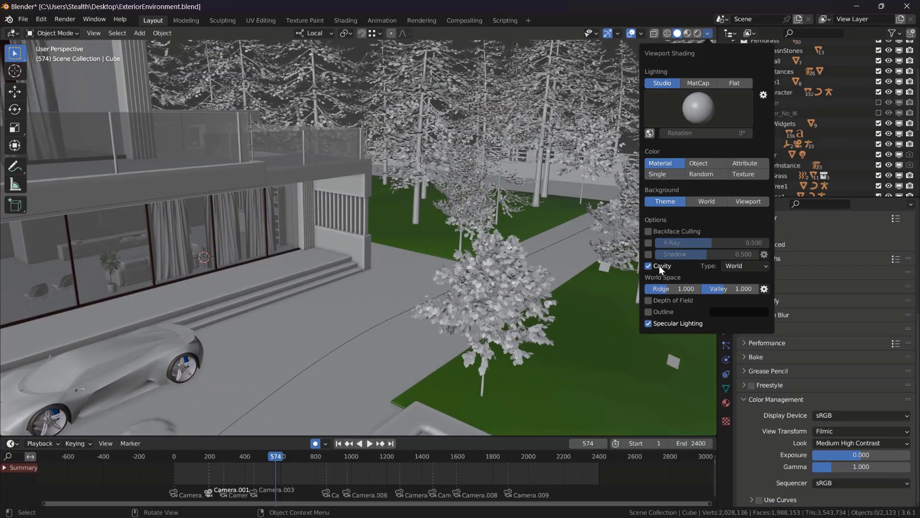
pyautogui.click(659, 265)
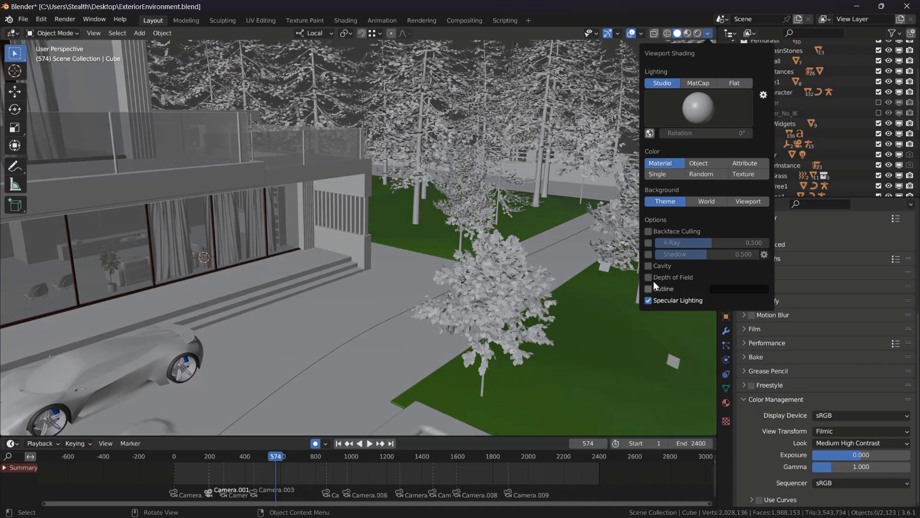
pyautogui.click(649, 254)
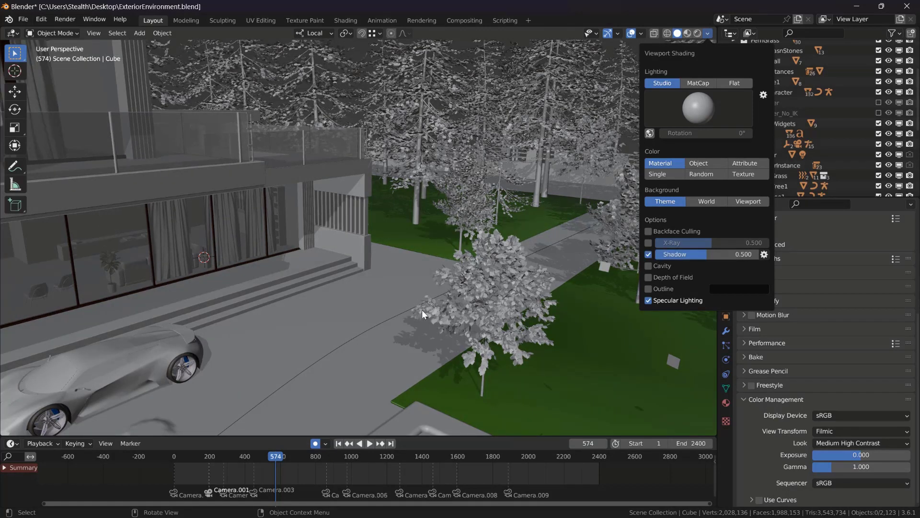
# - Orbit around the house and driveway, then switch the solid viewport shadows off
pyautogui.moveTo(423, 310); pyautogui.dragTo(416, 312, button='middle')
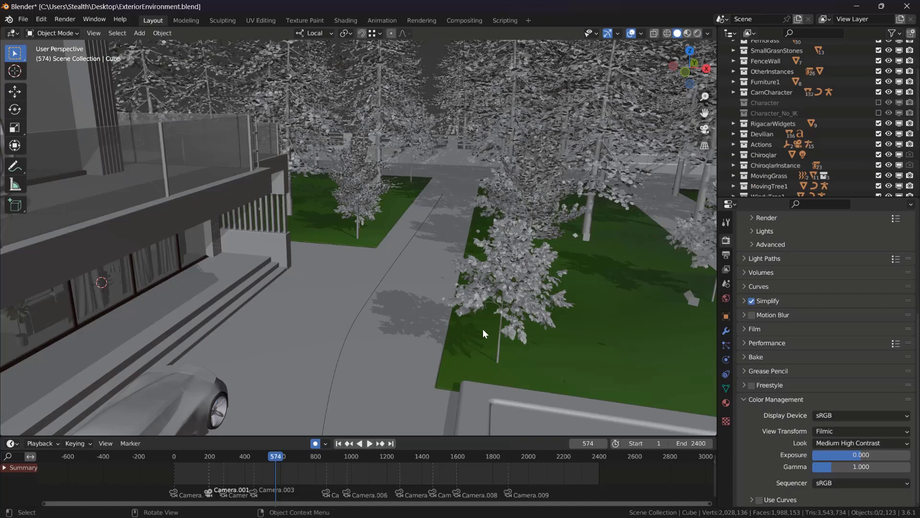
pyautogui.moveTo(482, 329); pyautogui.dragTo(449, 319, button='middle')
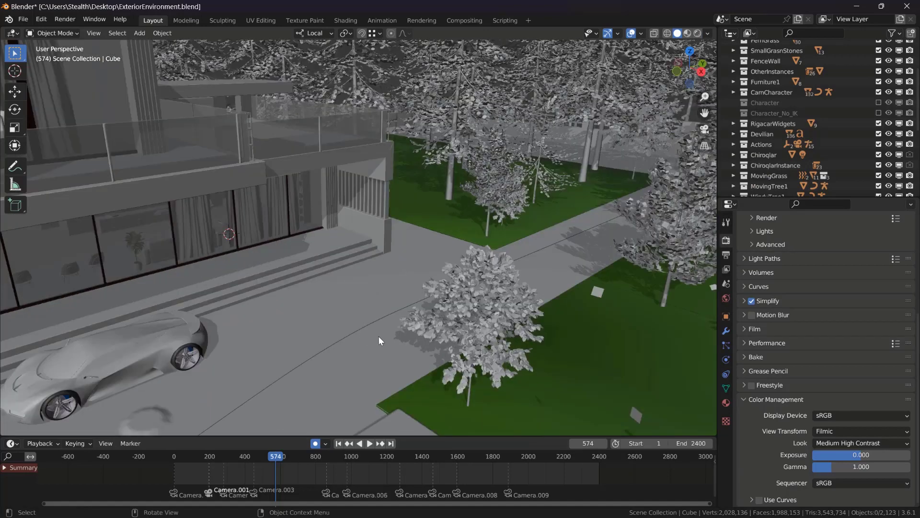
pyautogui.moveTo(430, 339); pyautogui.dragTo(357, 287, button='middle')
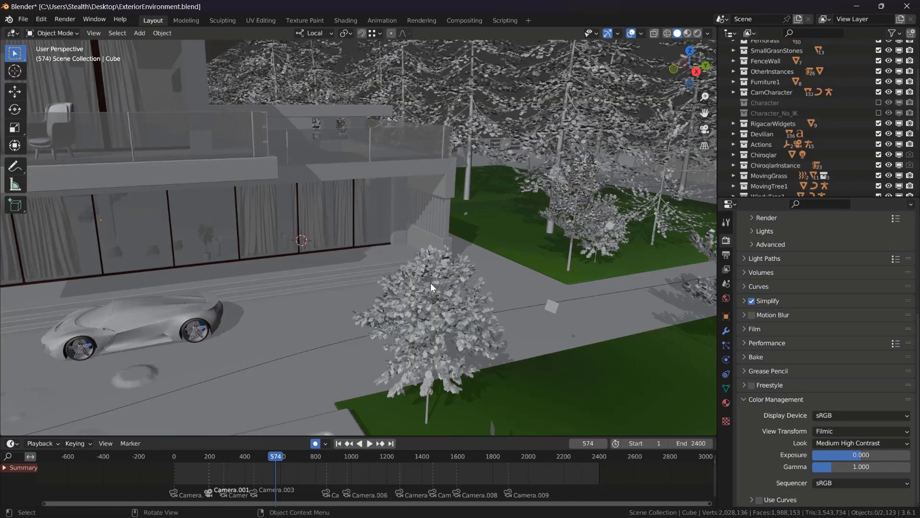
pyautogui.moveTo(431, 282)
pyautogui.mouseDown(button='middle')
pyautogui.moveTo(488, 267)
pyautogui.moveTo(599, 167)
pyautogui.mouseUp(button='middle')
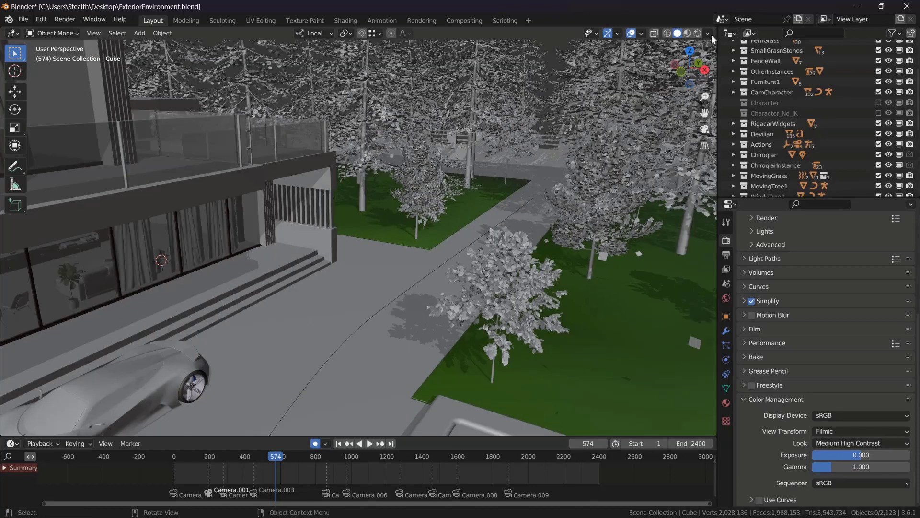
pyautogui.click(709, 33)
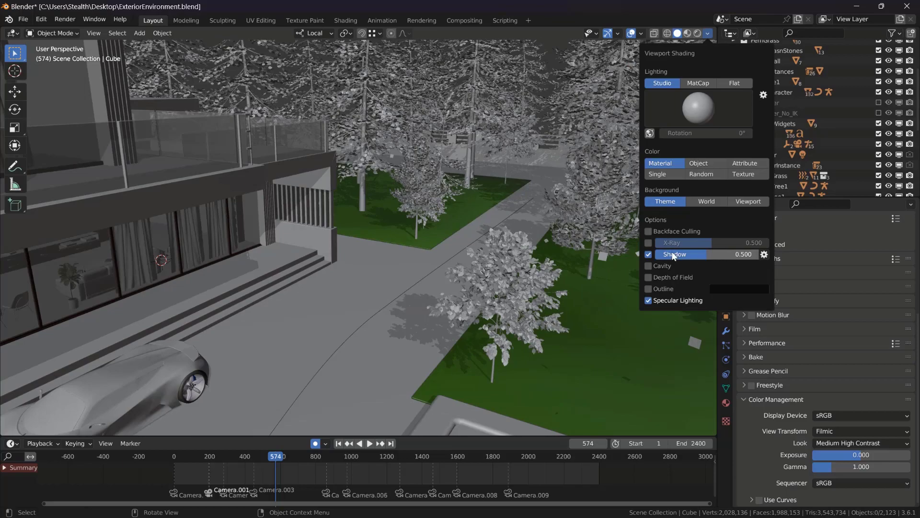
pyautogui.click(649, 255)
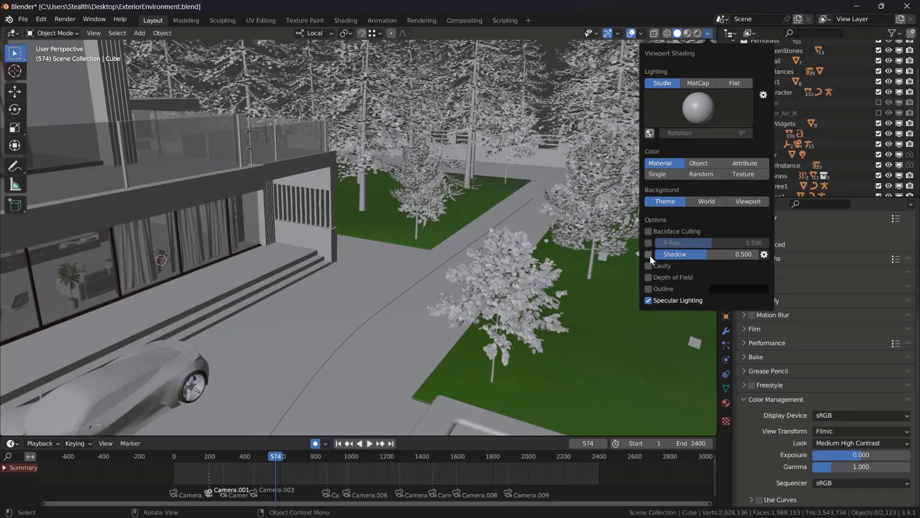
pyautogui.moveTo(599, 269)
pyautogui.mouseDown(button='middle')
pyautogui.moveTo(492, 282)
pyautogui.moveTo(430, 271)
pyautogui.mouseUp(button='middle')
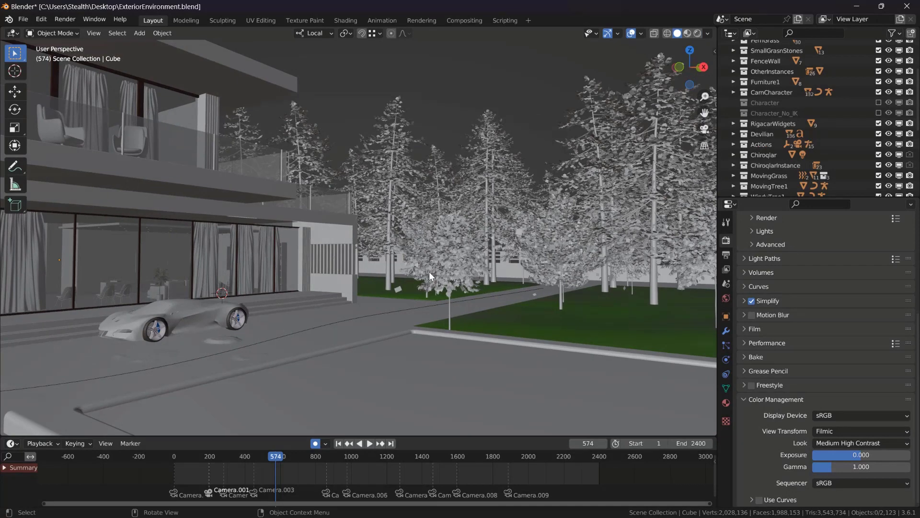
pyautogui.scroll(3, 829, 110)
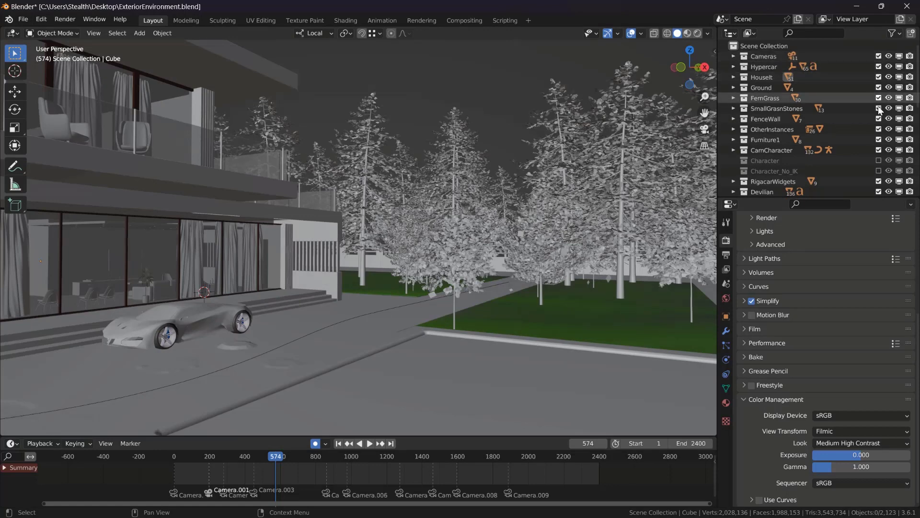
pyautogui.moveTo(881, 78); pyautogui.dragTo(876, 152)
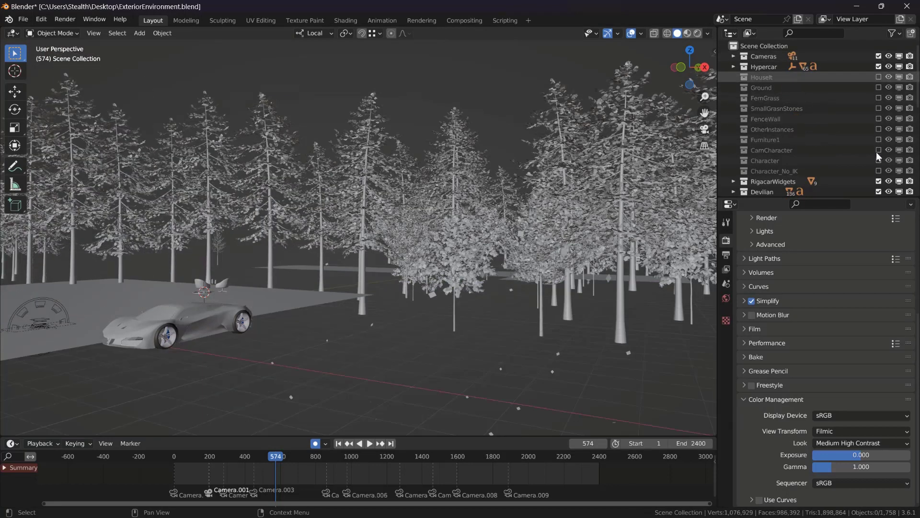
pyautogui.click(879, 77)
pyautogui.moveTo(879, 98); pyautogui.dragTo(880, 129)
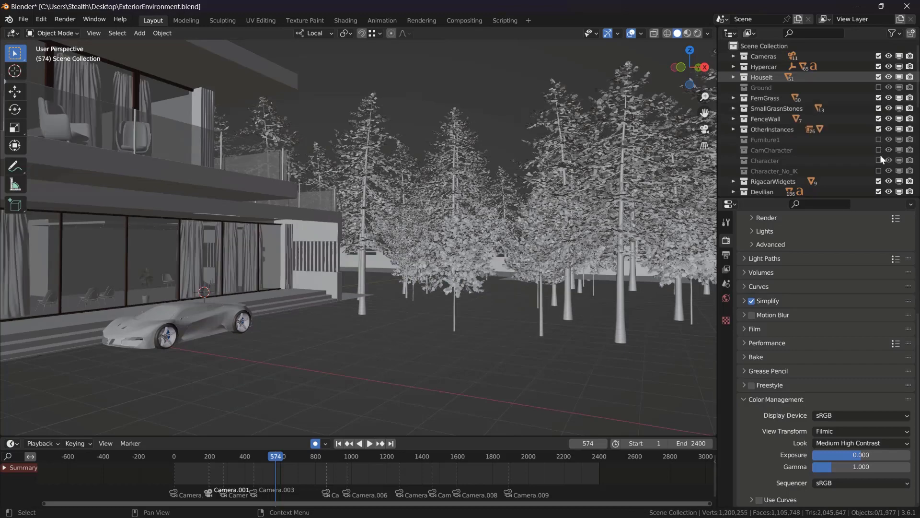
pyautogui.click(879, 89)
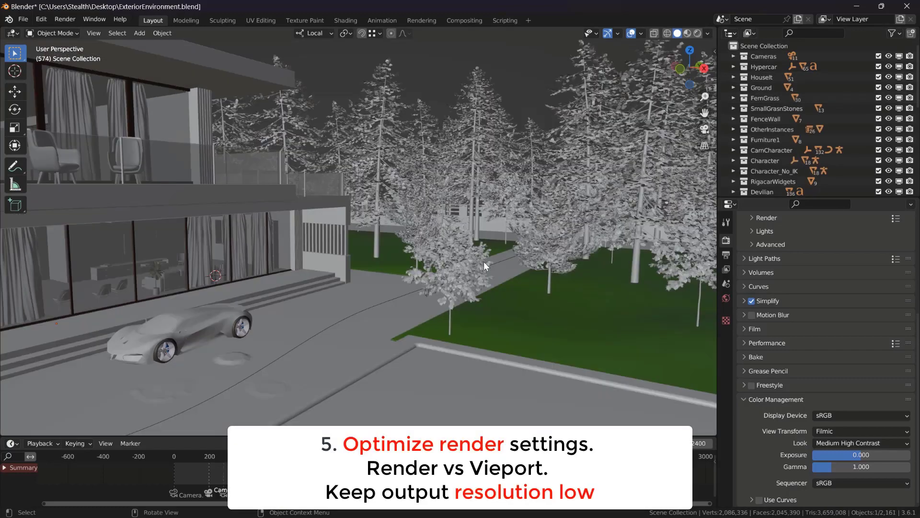
pyautogui.moveTo(484, 261); pyautogui.dragTo(508, 267, button='middle')
# - Select the grass plane Plane.001 and check the render sampling settings
pyautogui.click(726, 255)
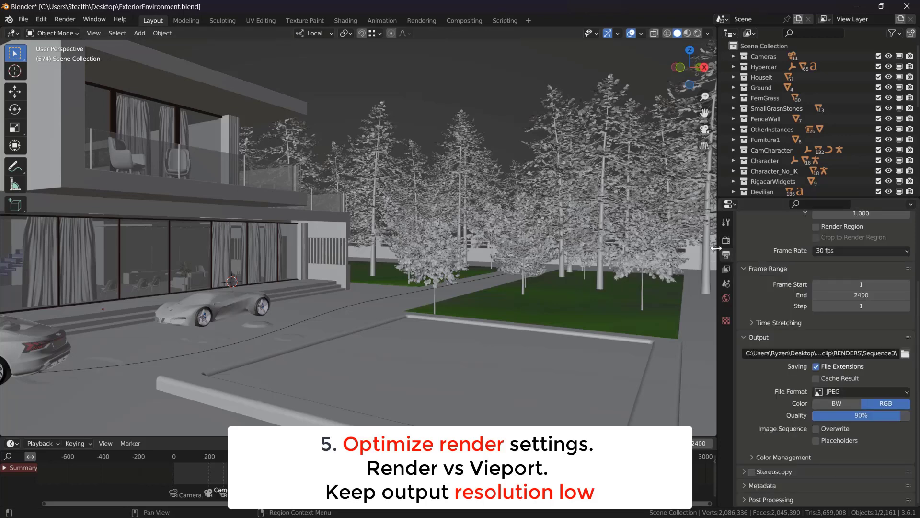
pyautogui.click(603, 304)
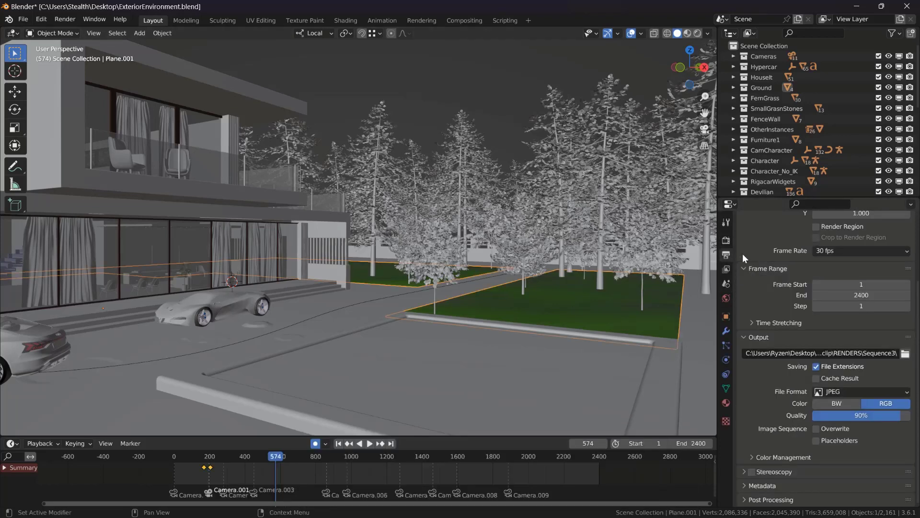
pyautogui.click(723, 241)
pyautogui.moveTo(576, 275); pyautogui.dragTo(558, 281, button='middle')
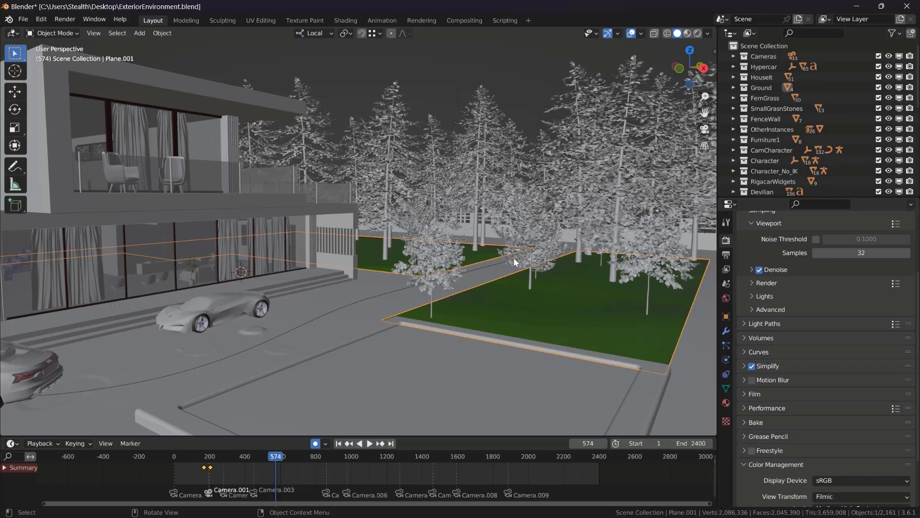
pyautogui.moveTo(495, 248); pyautogui.dragTo(500, 242, button='middle')
pyautogui.scroll(5, 797, 299)
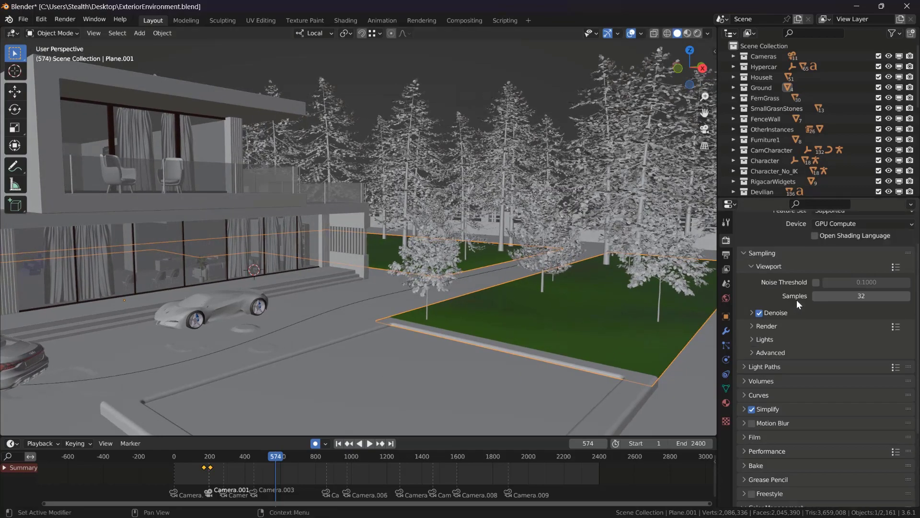
pyautogui.scroll(5, 471, 277)
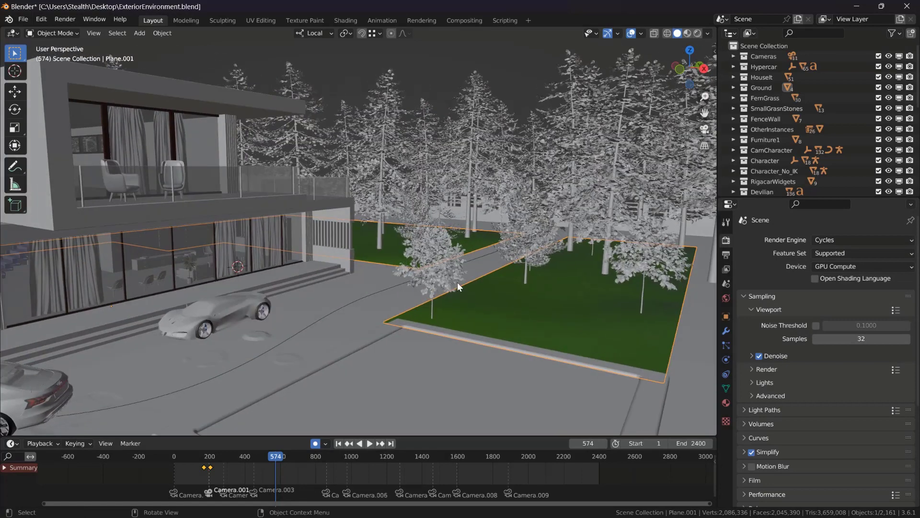
# - Browse the Render menu, then reselect Plane.001 and show its grass particle system settings
pyautogui.click(65, 19)
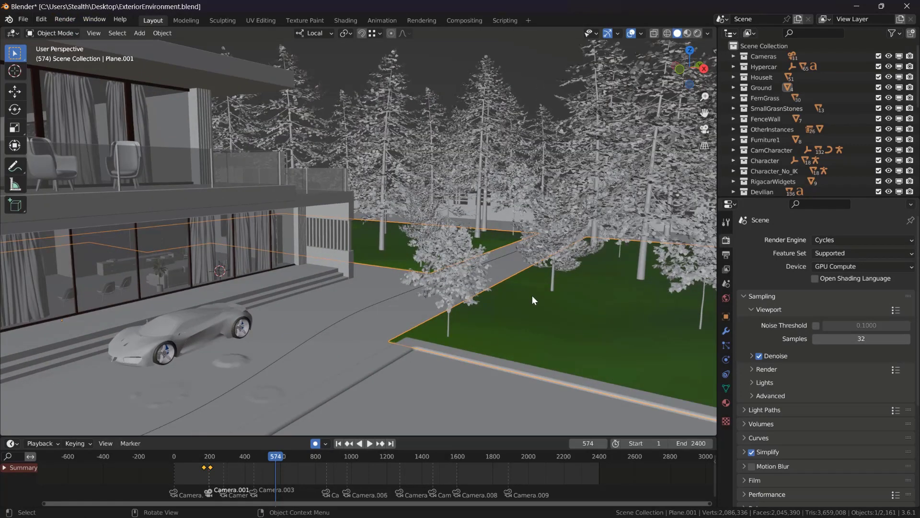
pyautogui.moveTo(532, 301); pyautogui.dragTo(515, 288, button='middle')
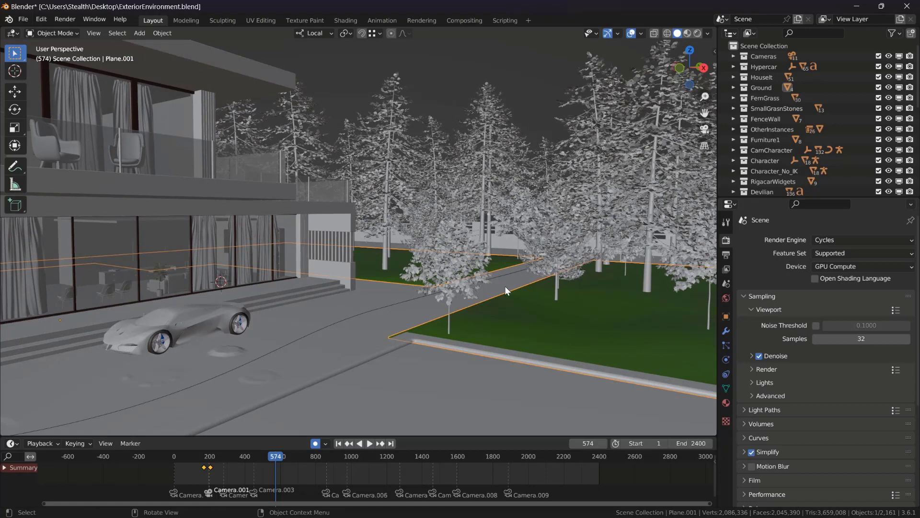
pyautogui.moveTo(499, 296); pyautogui.dragTo(496, 295, button='middle')
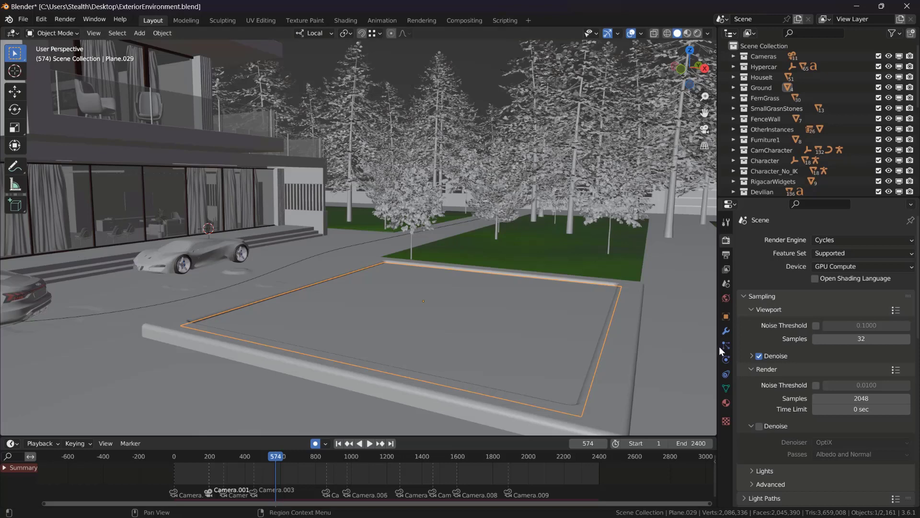
pyautogui.click(539, 251)
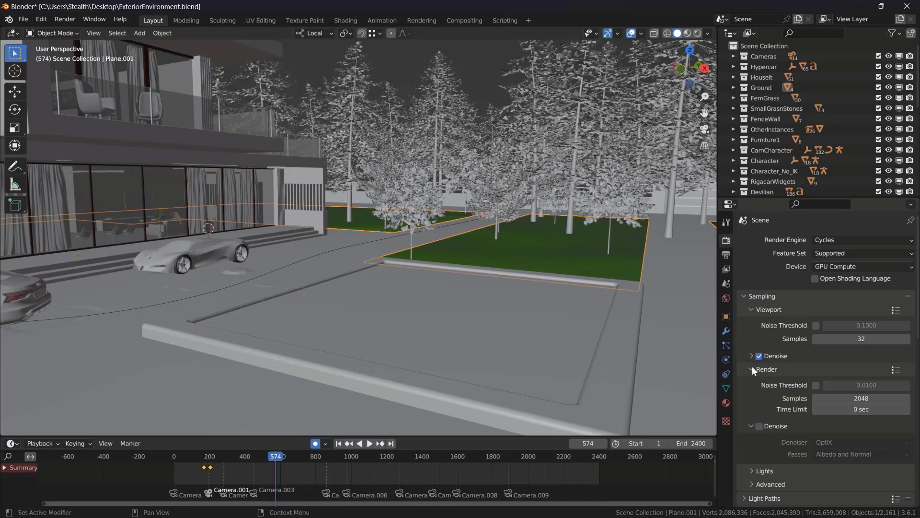
pyautogui.click(726, 344)
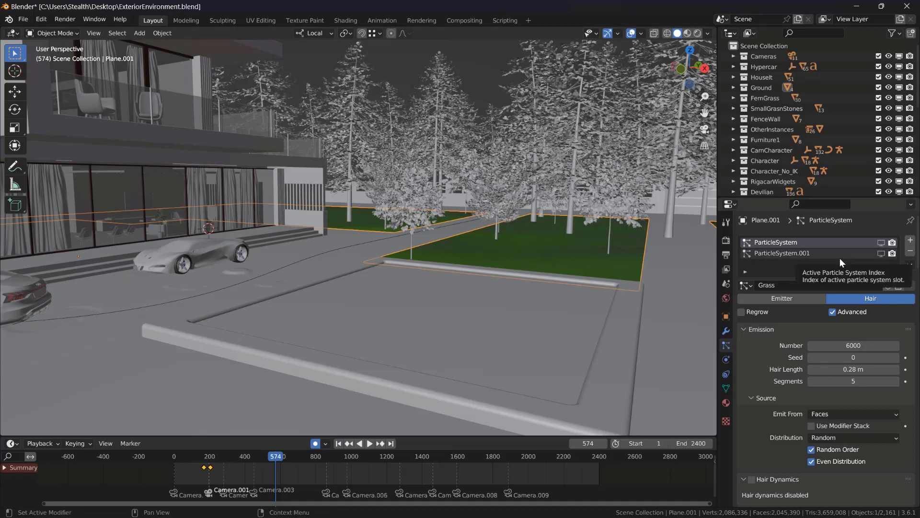
pyautogui.scroll(-15, 786, 335)
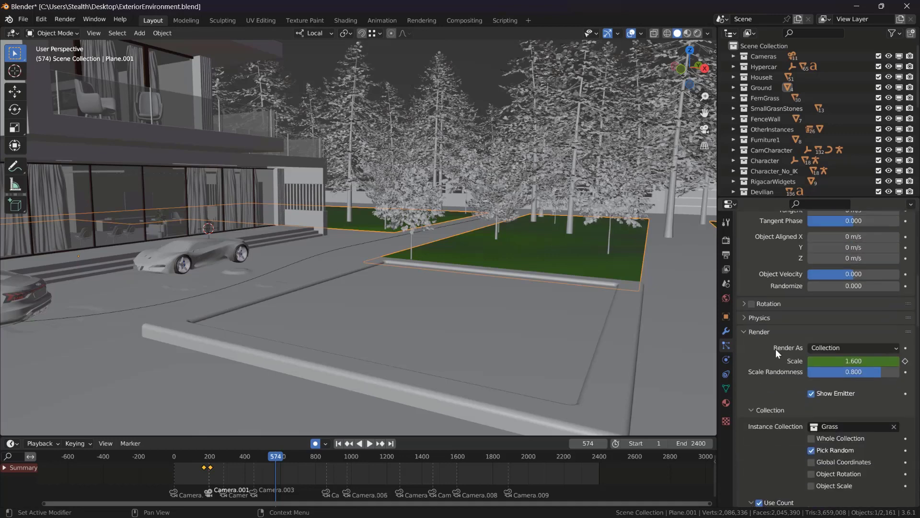
pyautogui.scroll(-15, 776, 349)
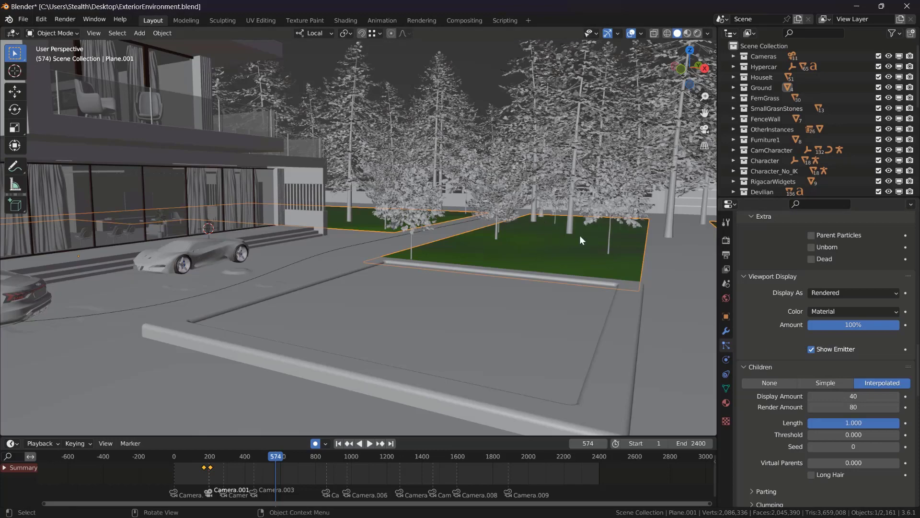
pyautogui.scroll(3, 584, 256)
pyautogui.moveTo(541, 245); pyautogui.dragTo(518, 248, button='middle')
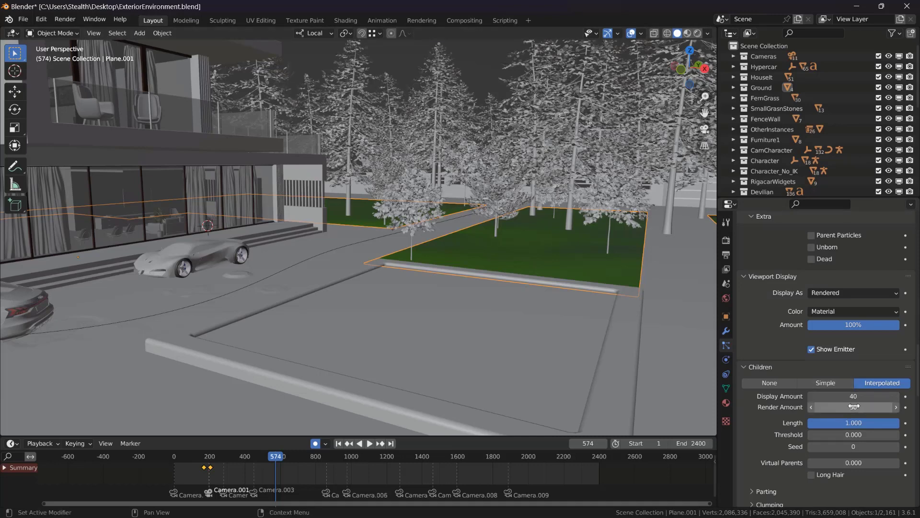
pyautogui.scroll(12, 789, 336)
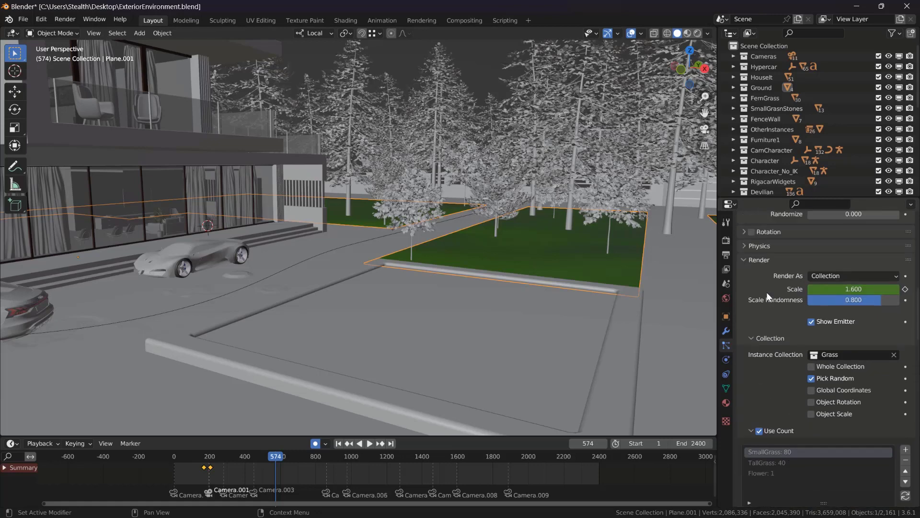
pyautogui.scroll(15, 767, 296)
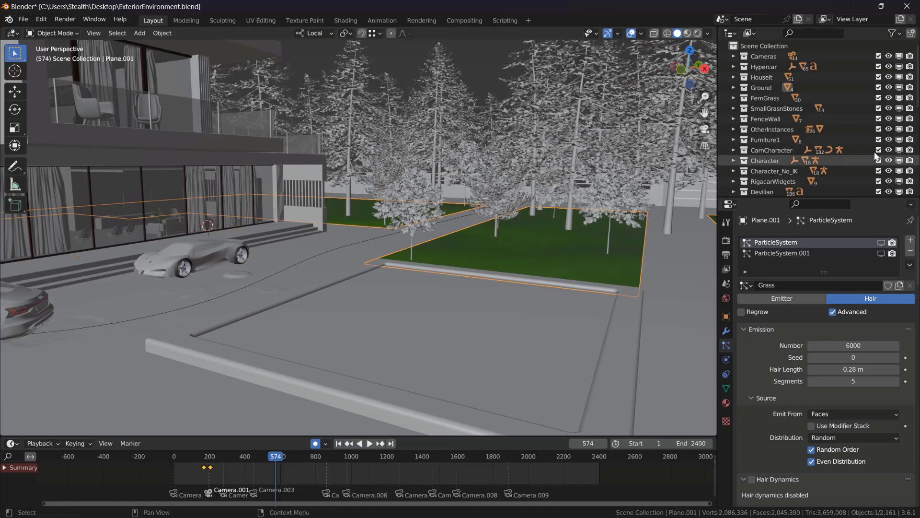
pyautogui.scroll(-10, 890, 110)
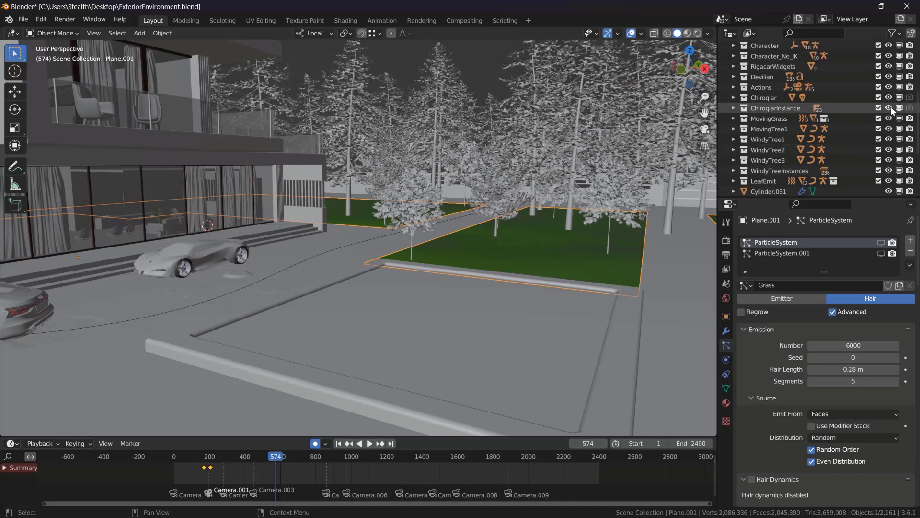
pyautogui.scroll(10, 887, 102)
pyautogui.click(900, 67)
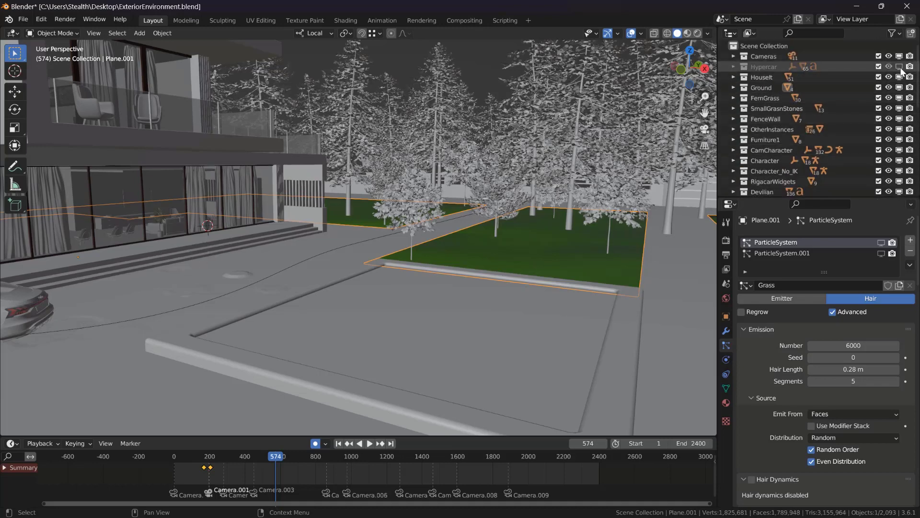
pyautogui.click(900, 69)
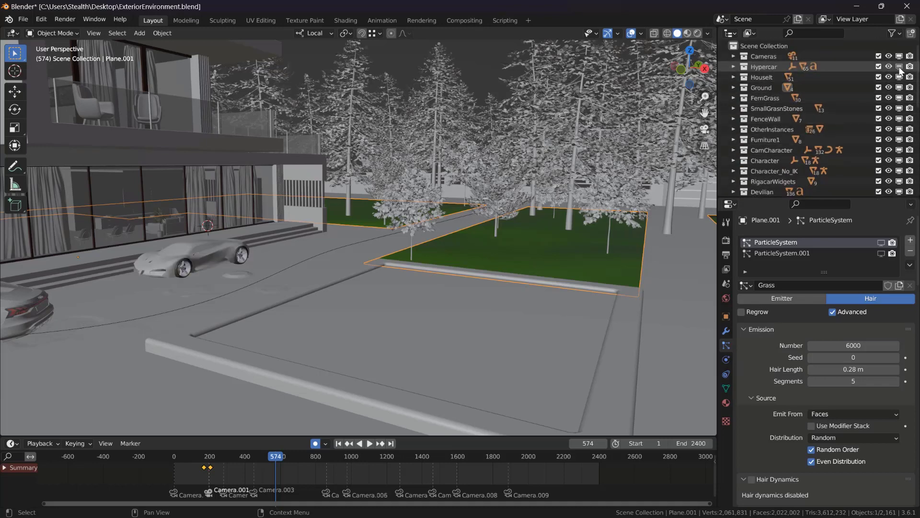
pyautogui.click(900, 68)
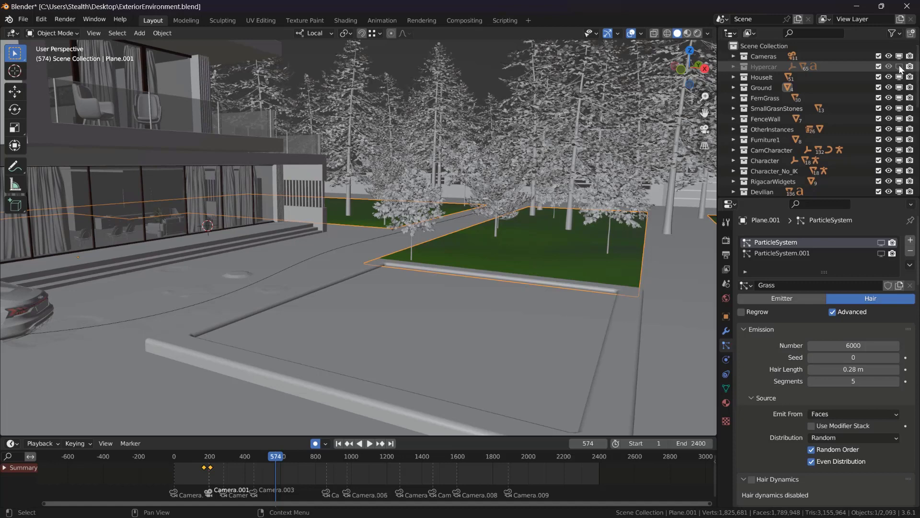
pyautogui.click(900, 67)
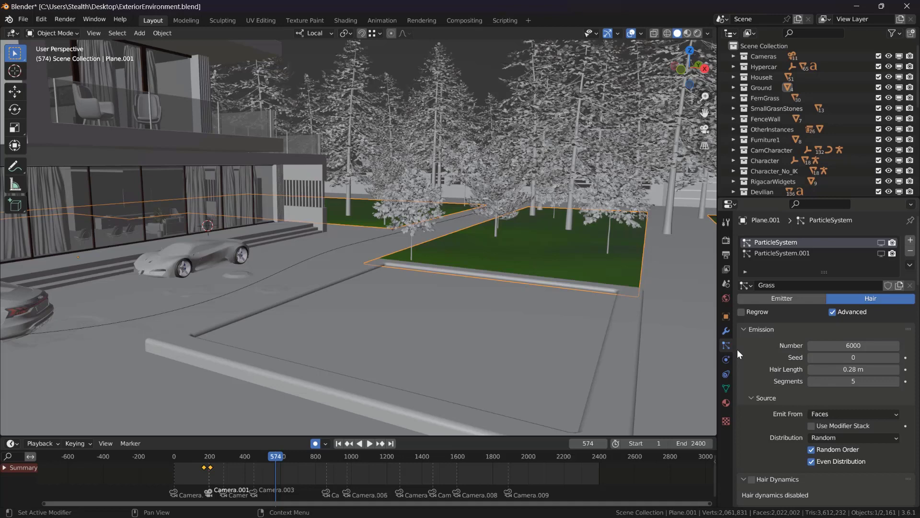
# - Enable the render Noise Threshold and set it to 0.1
pyautogui.click(727, 239)
pyautogui.scroll(-5, 825, 345)
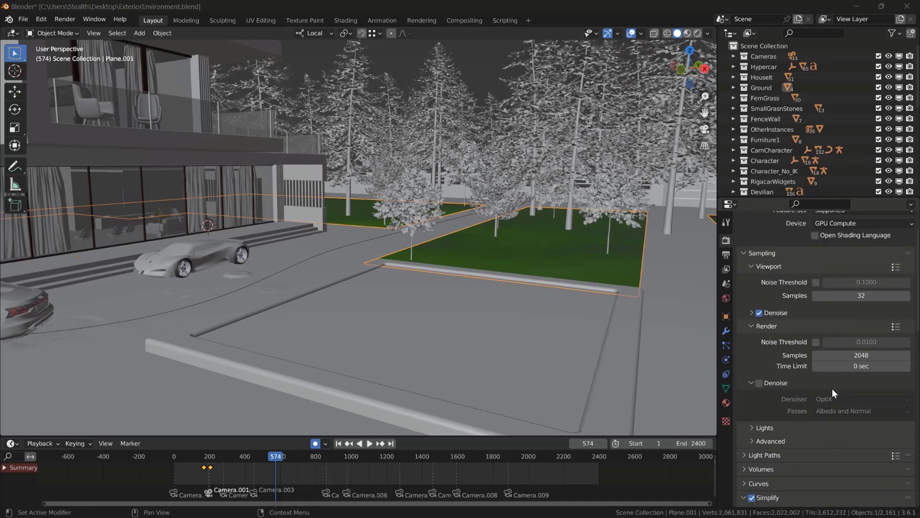
pyautogui.scroll(1, 825, 360)
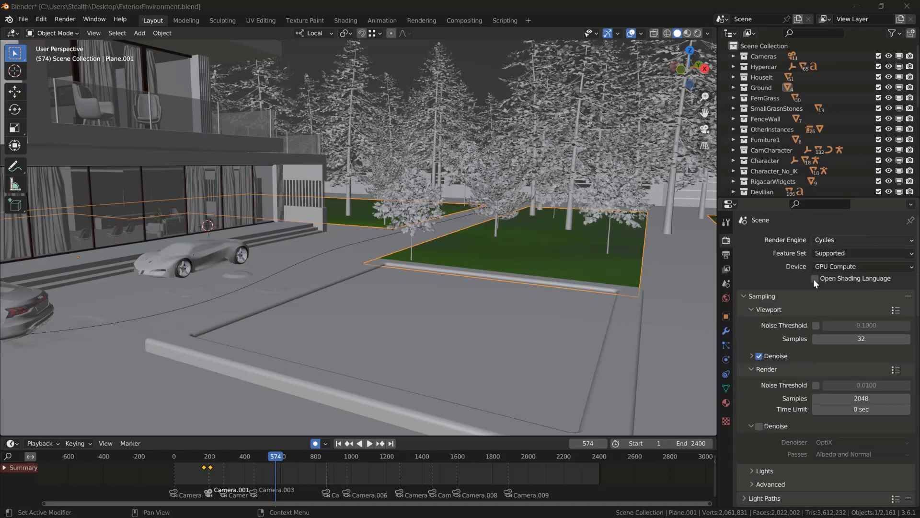
pyautogui.scroll(-1, 794, 311)
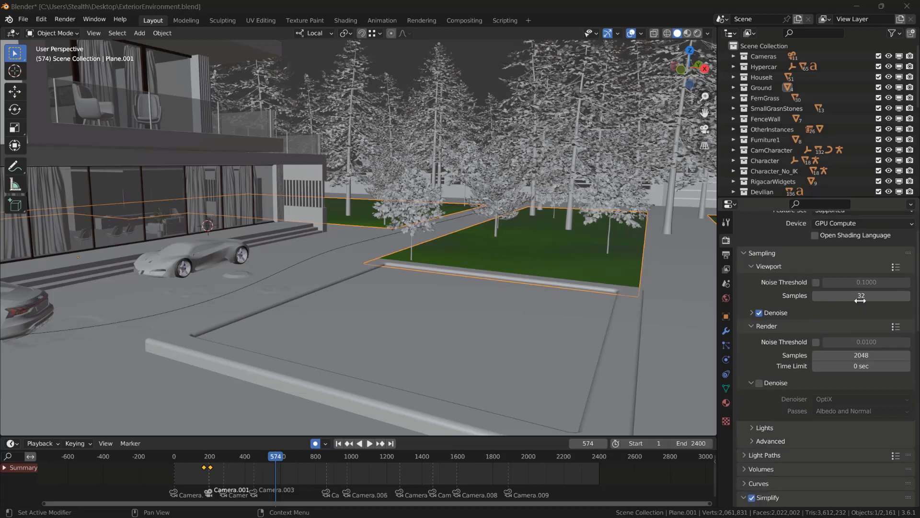
pyautogui.click(816, 341)
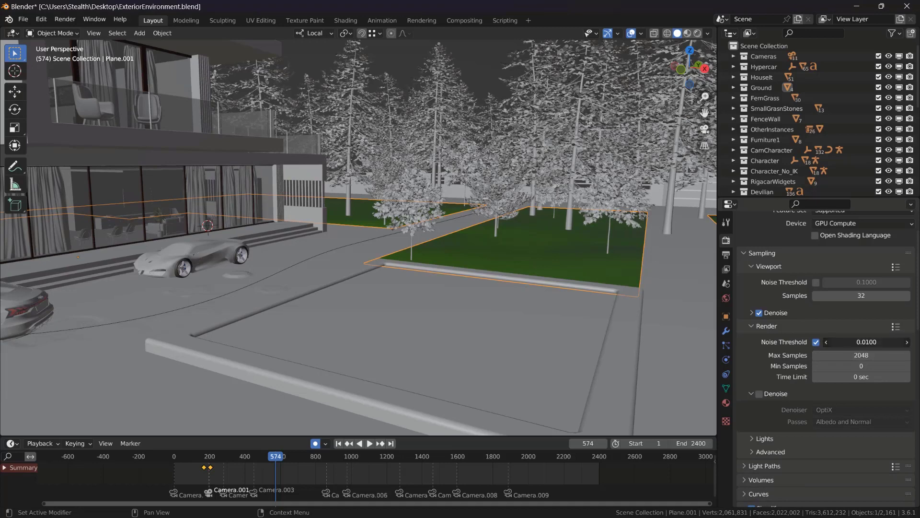
pyautogui.click(867, 341)
pyautogui.write('0.1')
pyautogui.press('Return')
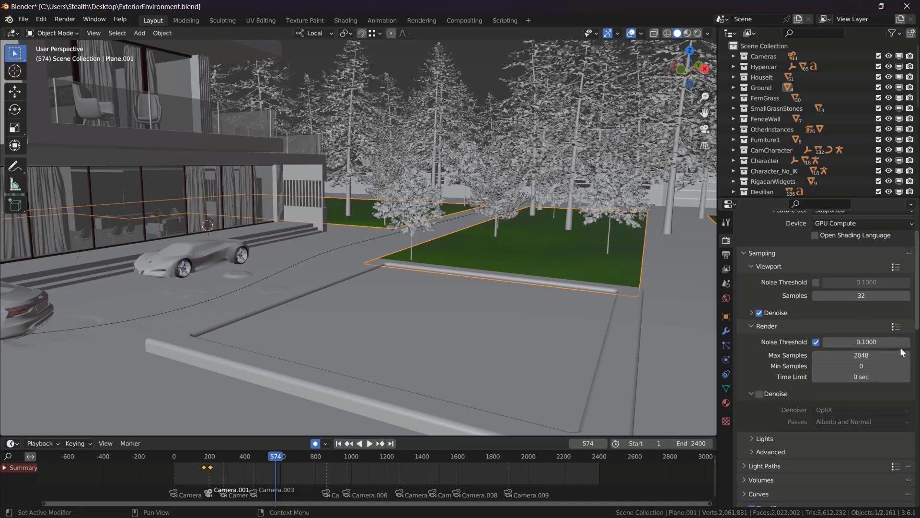
# - Lower the render Max Samples from 2048 to 256
pyautogui.scroll(-1, 843, 358)
pyautogui.click(829, 327)
pyautogui.write('128')
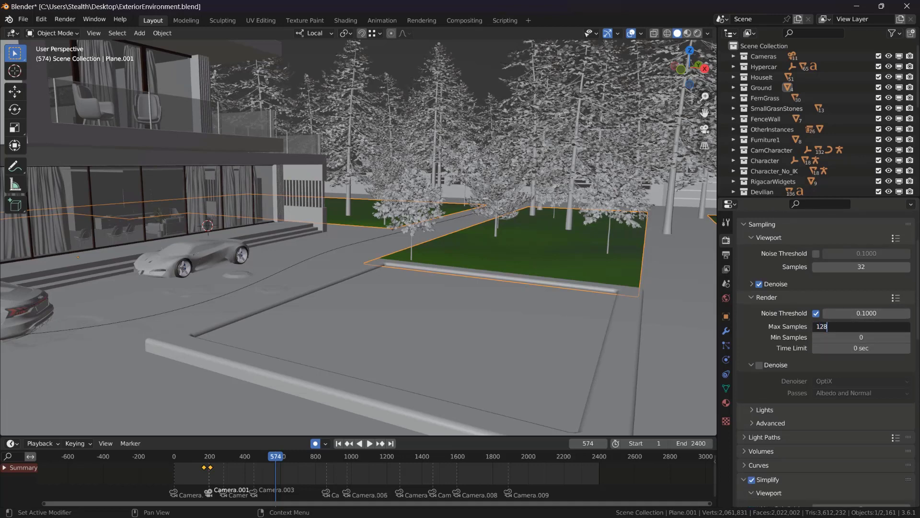
pyautogui.press('Return')
pyautogui.press('Return')
pyautogui.write('256')
pyautogui.press('Return')
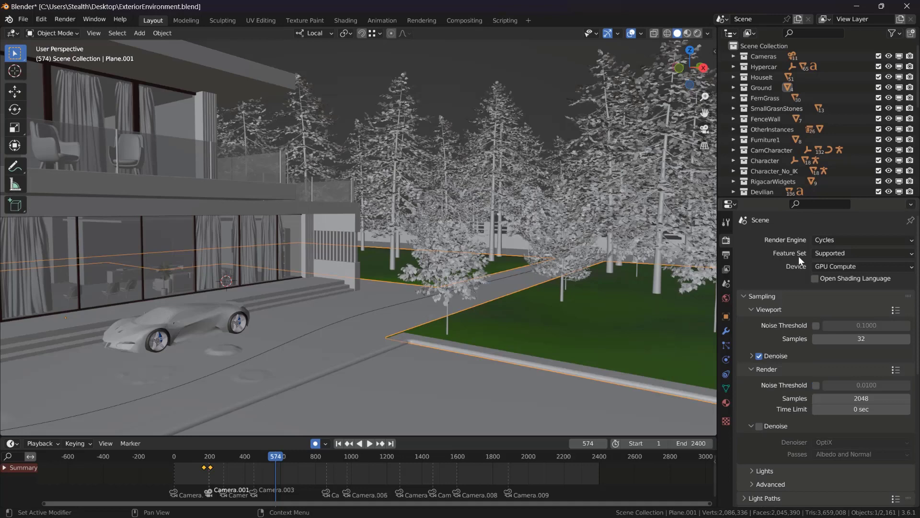
pyautogui.click(728, 253)
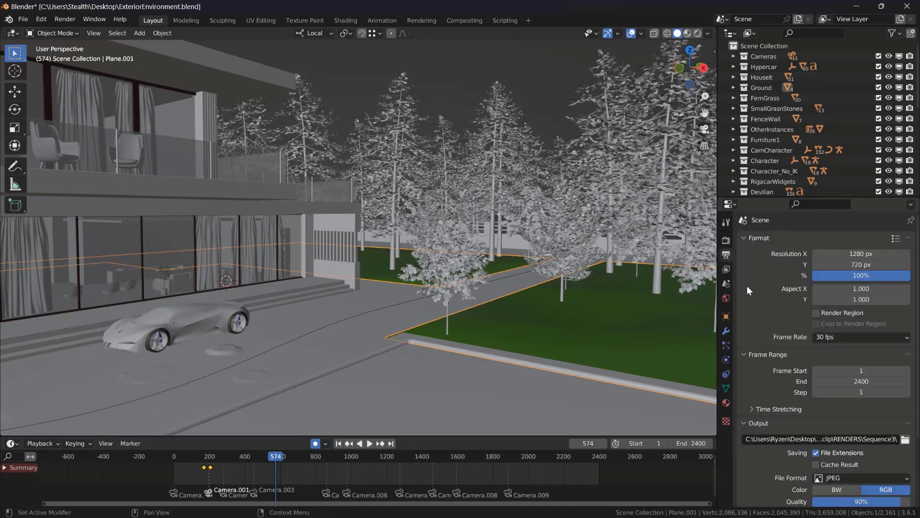
pyautogui.moveTo(504, 245); pyautogui.dragTo(610, 255, button='middle')
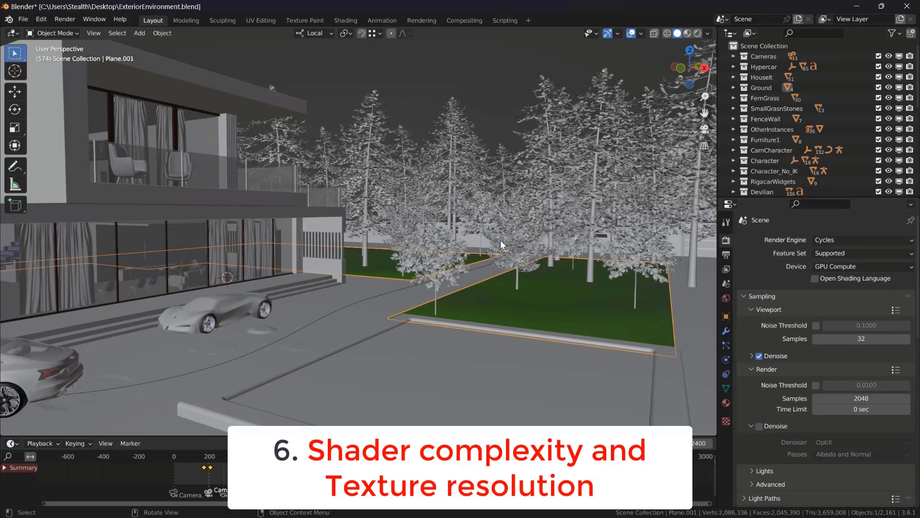
pyautogui.moveTo(501, 240); pyautogui.dragTo(487, 259, button='middle')
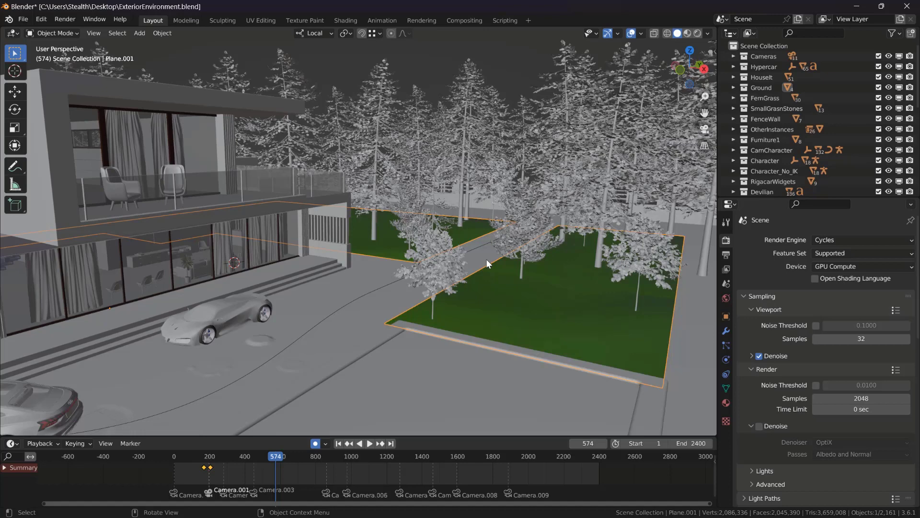
pyautogui.hotkey('ctrl', 'pagedown')
pyautogui.hotkey('ctrl', 'pagedown')
pyautogui.hotkey('ctrl', 'pagedown')
pyautogui.hotkey('ctrl', 'pagedown')
pyautogui.hotkey('ctrl', 'pagedown')
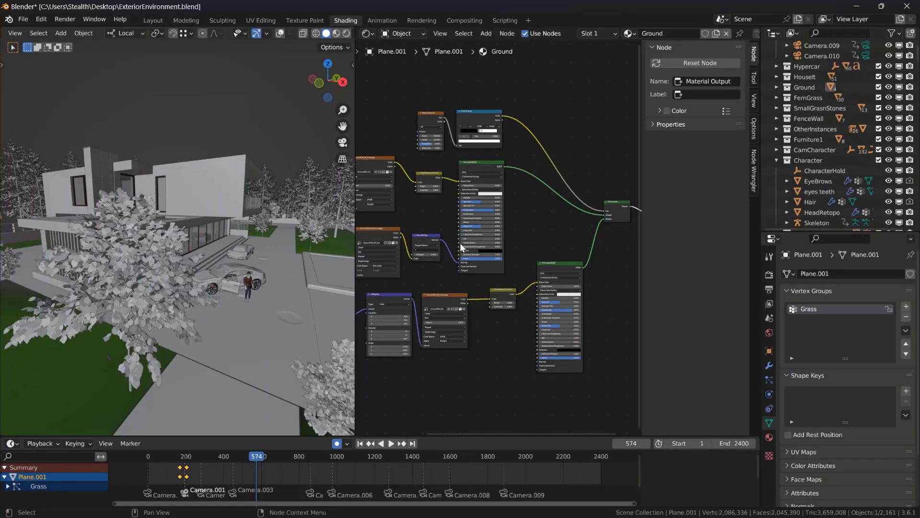
pyautogui.scroll(-2, 518, 223)
pyautogui.moveTo(519, 222); pyautogui.dragTo(482, 224, button='middle')
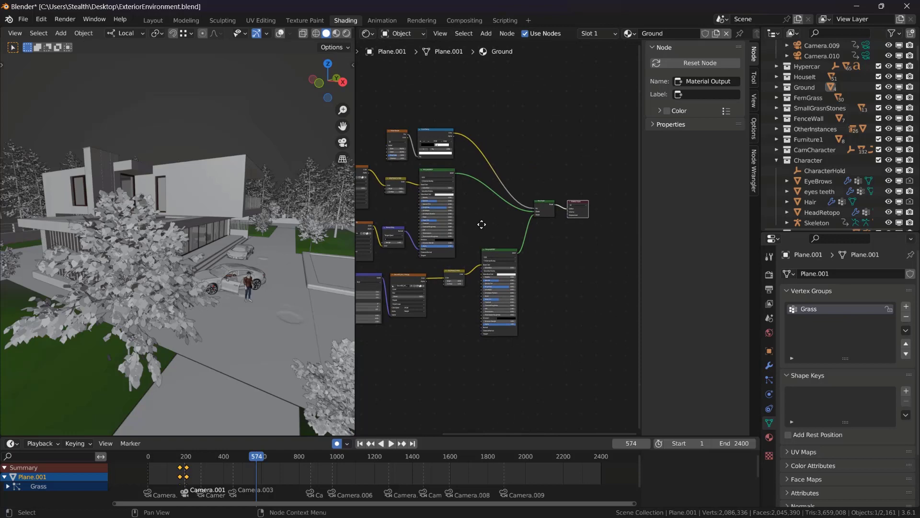
pyautogui.scroll(2, 439, 264)
pyautogui.moveTo(440, 265); pyautogui.dragTo(386, 318, button='middle')
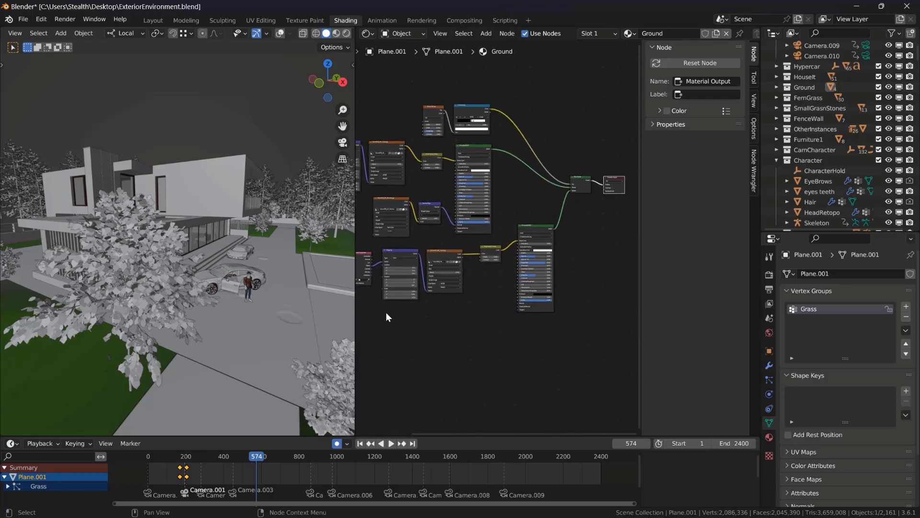
pyautogui.scroll(4, 280, 317)
pyautogui.moveTo(249, 309); pyautogui.dragTo(269, 267, button='middle')
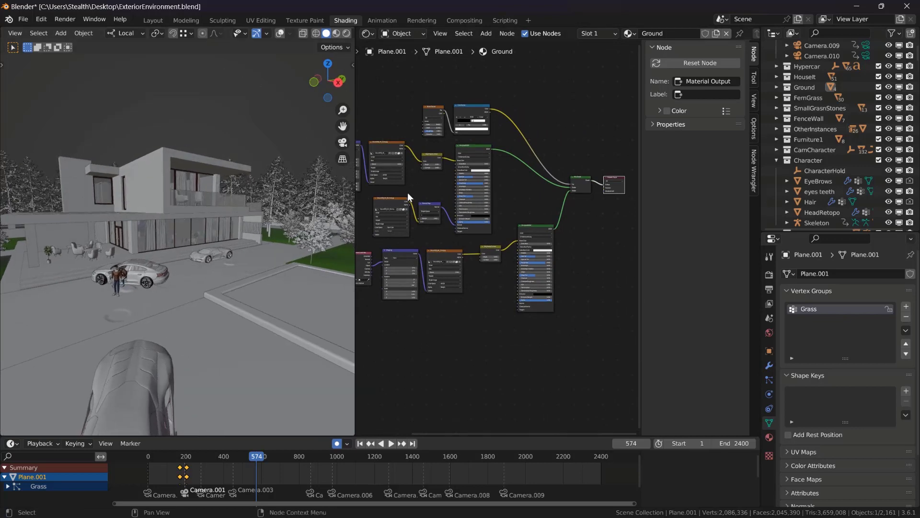
pyautogui.click(152, 20)
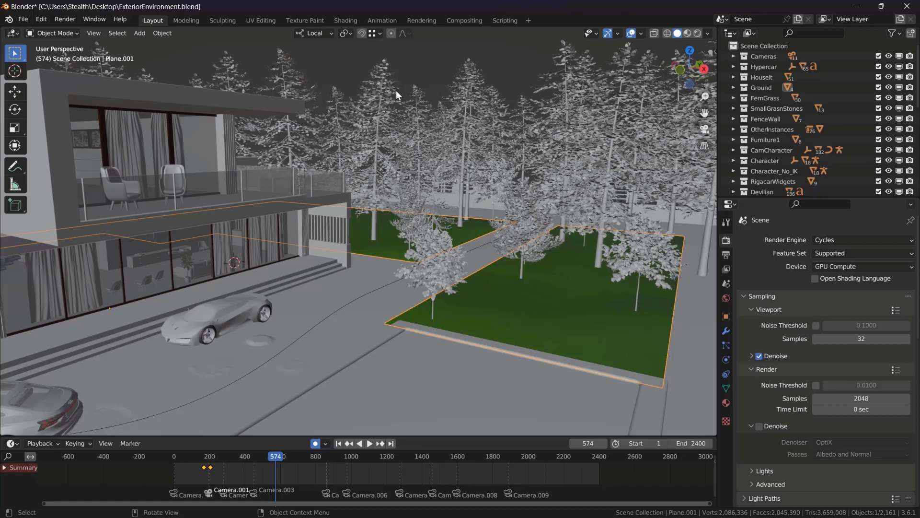
# - Orbit toward the house and lawn, then show the World settings using cape_hill_4k.exr
pyautogui.moveTo(397, 90); pyautogui.dragTo(524, 211, button='middle')
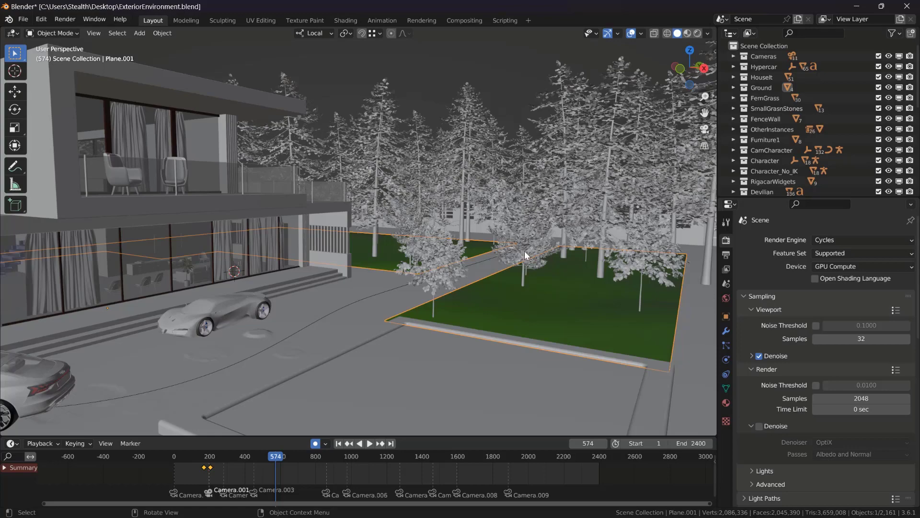
pyautogui.scroll(-3, 535, 261)
pyautogui.scroll(3, 538, 259)
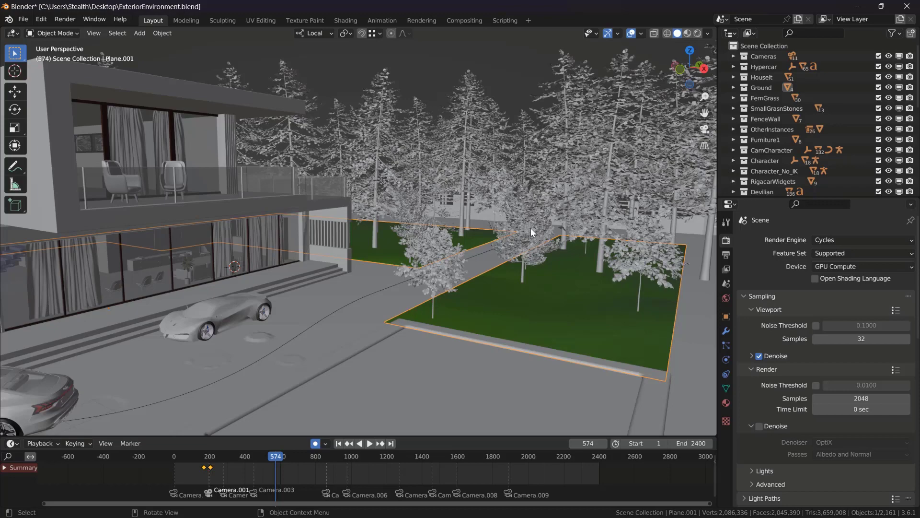
pyautogui.keyDown('shift'); pyautogui.moveTo(500, 268); pyautogui.dragTo(464, 229, button='middle'); pyautogui.keyUp('shift')
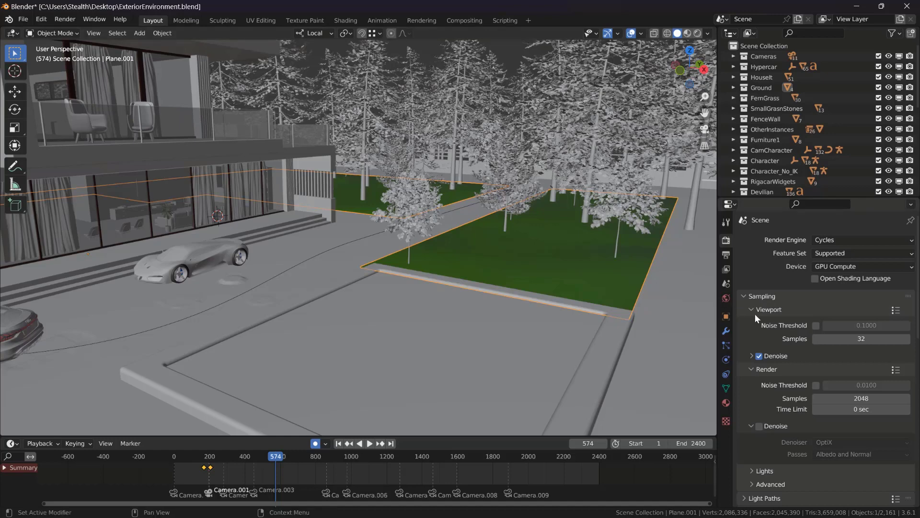
pyautogui.click(726, 297)
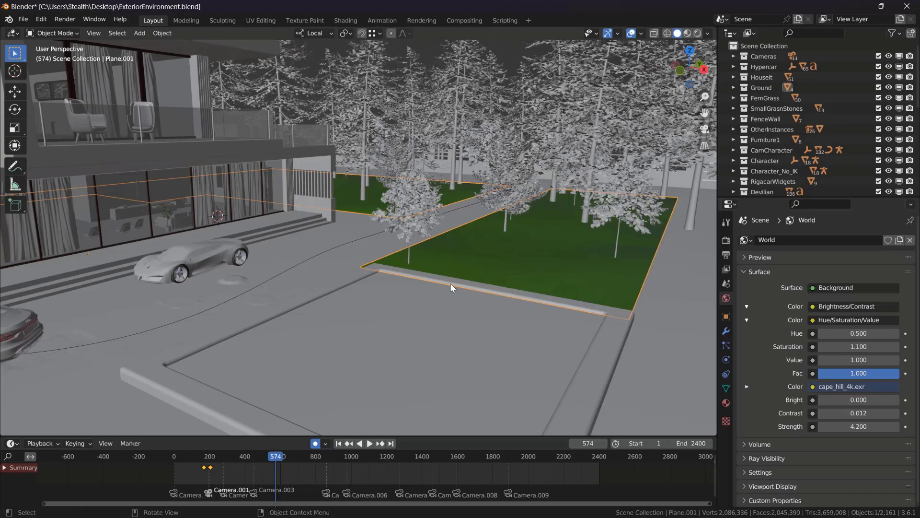
pyautogui.moveTo(449, 282); pyautogui.dragTo(429, 131, button='middle')
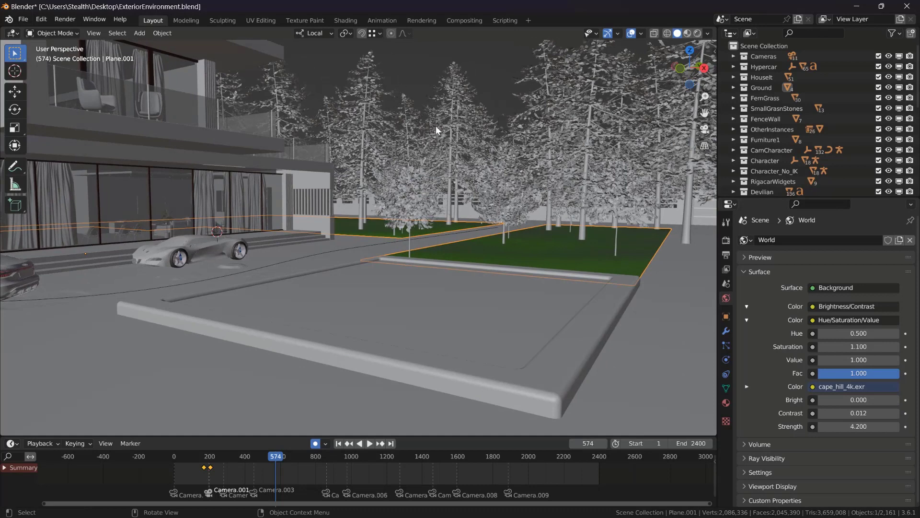
pyautogui.moveTo(469, 177); pyautogui.dragTo(536, 200, button='middle')
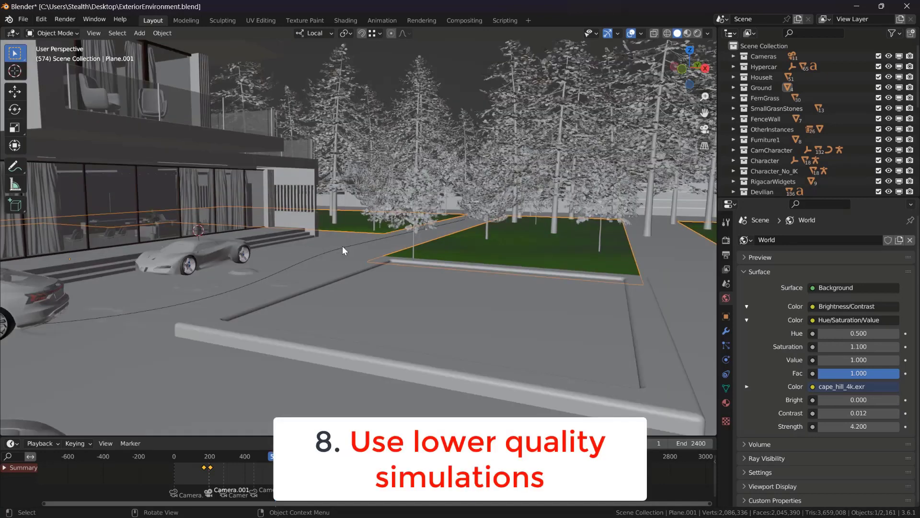
# - Select concrete plane Plane.029 and view its Dynamic Paint physics settings and modifier stack
pyautogui.click(659, 327)
pyautogui.click(725, 360)
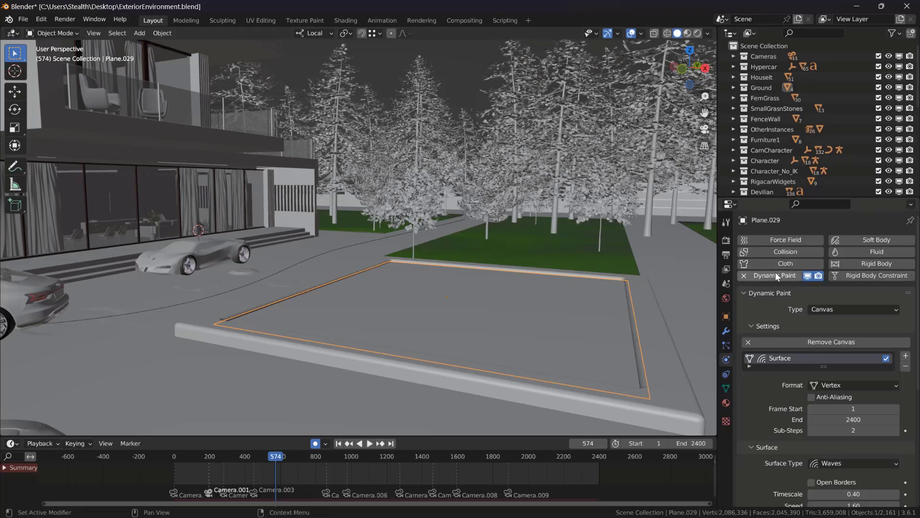
pyautogui.moveTo(541, 266); pyautogui.dragTo(531, 286, button='middle')
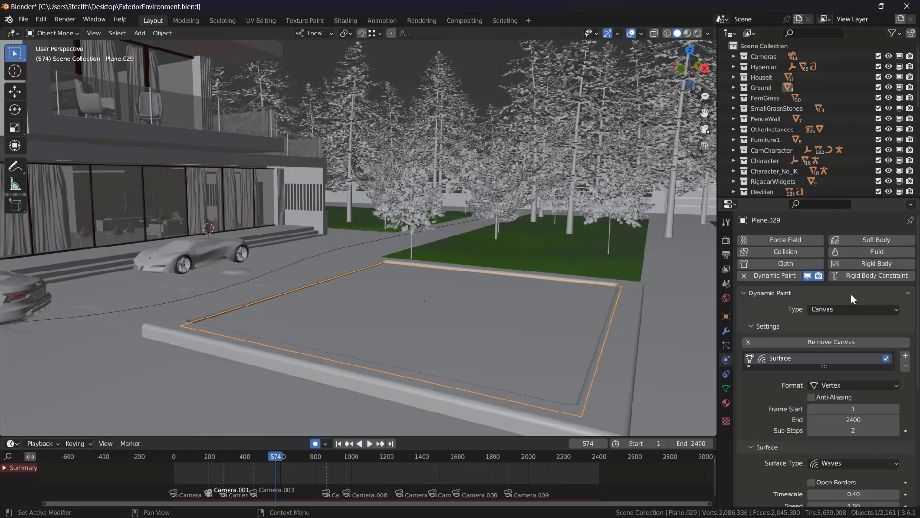
pyautogui.click(726, 330)
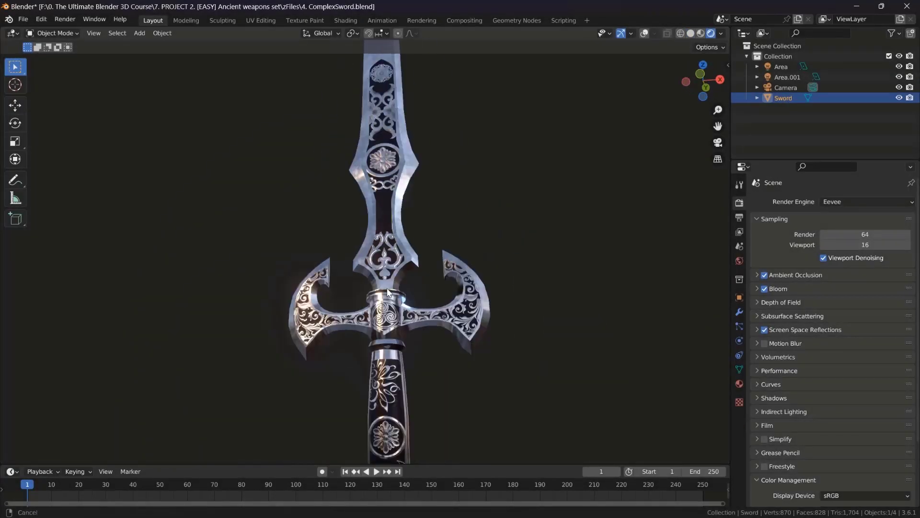
# - Orbit and zoom around the sword, sailboat and sci-fi door project models
pyautogui.moveTo(383, 208); pyautogui.dragTo(401, 256, button='middle')
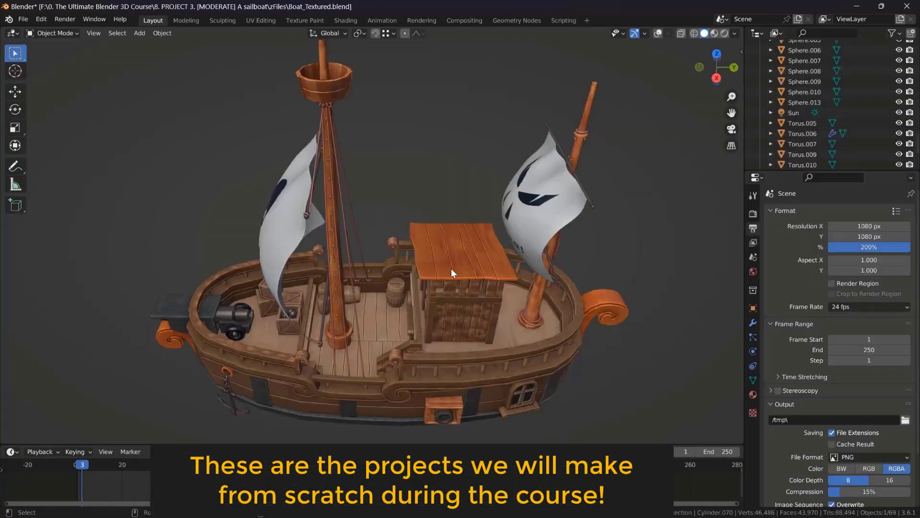
pyautogui.moveTo(450, 272)
pyautogui.mouseDown(button='middle')
pyautogui.moveTo(464, 231)
pyautogui.moveTo(448, 245)
pyautogui.moveTo(463, 207)
pyautogui.moveTo(518, 209)
pyautogui.moveTo(498, 270)
pyautogui.moveTo(443, 187)
pyautogui.moveTo(441, 162)
pyautogui.mouseUp(button='middle')
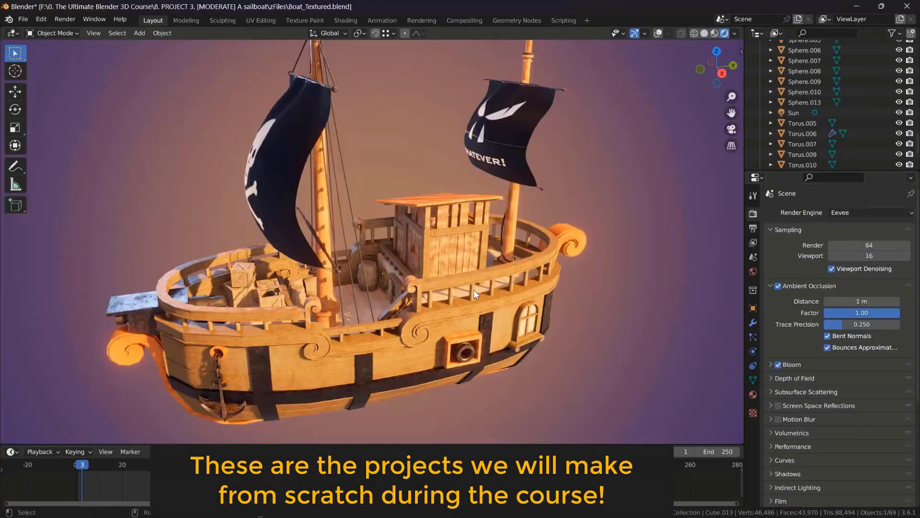
pyautogui.moveTo(474, 290); pyautogui.dragTo(374, 260, button='middle')
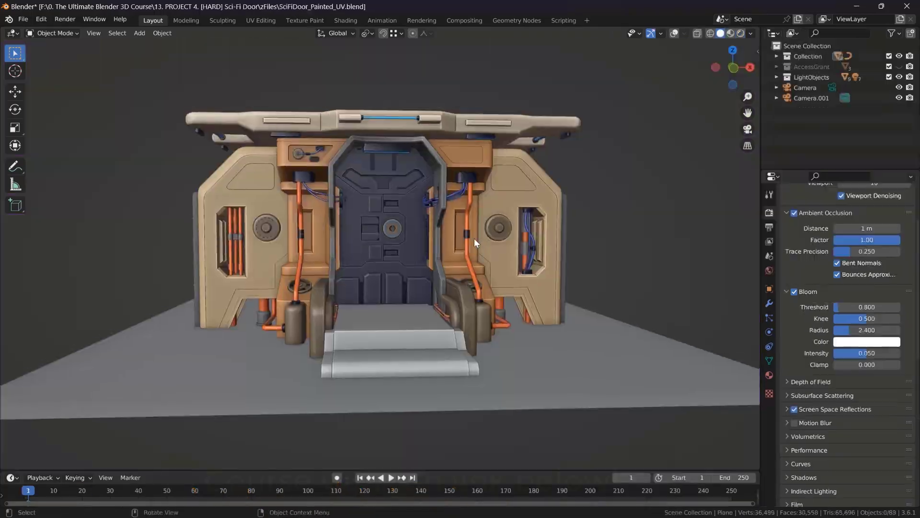
pyautogui.moveTo(474, 238); pyautogui.dragTo(395, 189, button='middle')
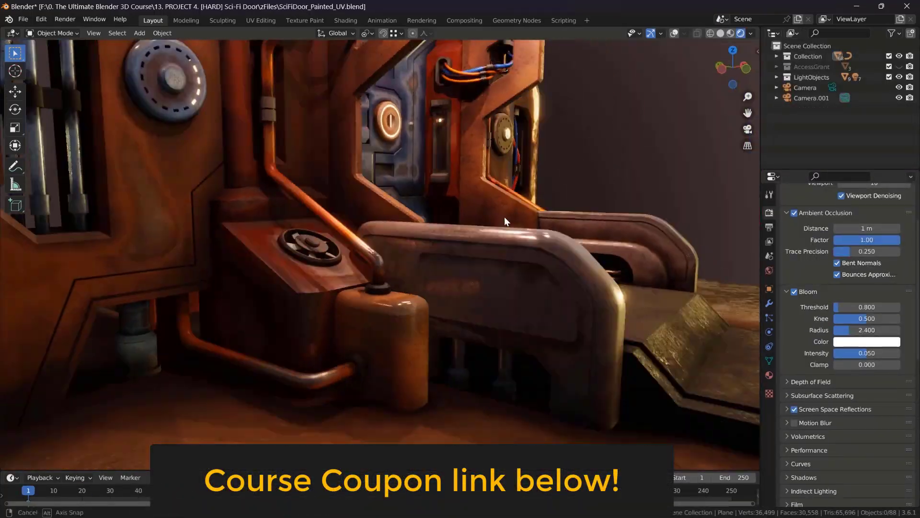
pyautogui.moveTo(504, 217); pyautogui.dragTo(439, 201, button='middle')
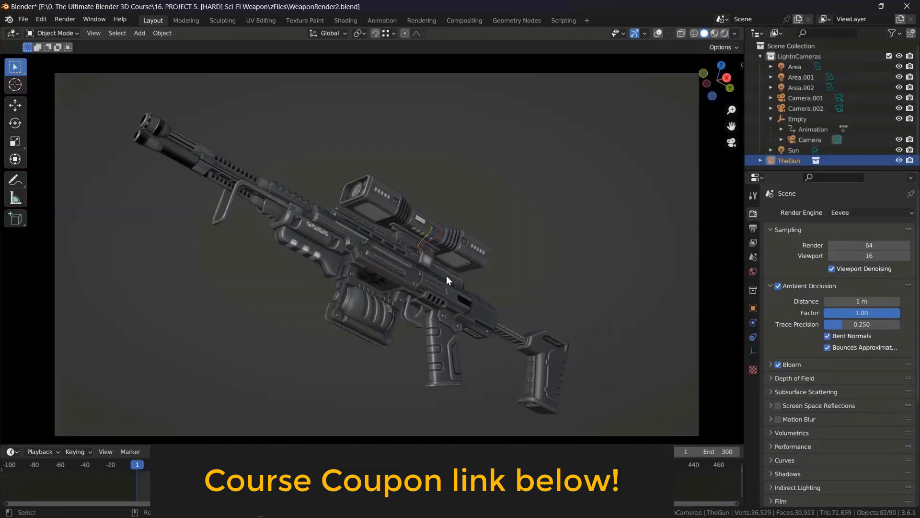
pyautogui.scroll(3, 447, 276)
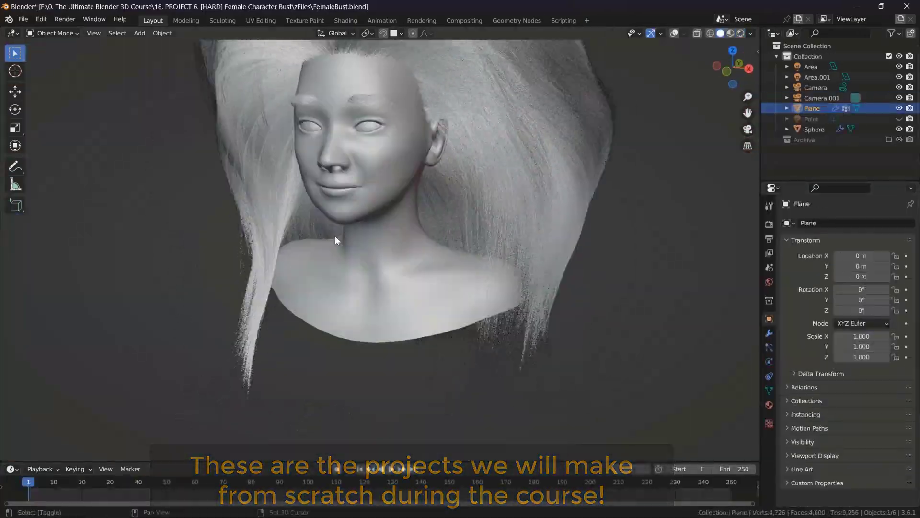
pyautogui.scroll(6, 335, 236)
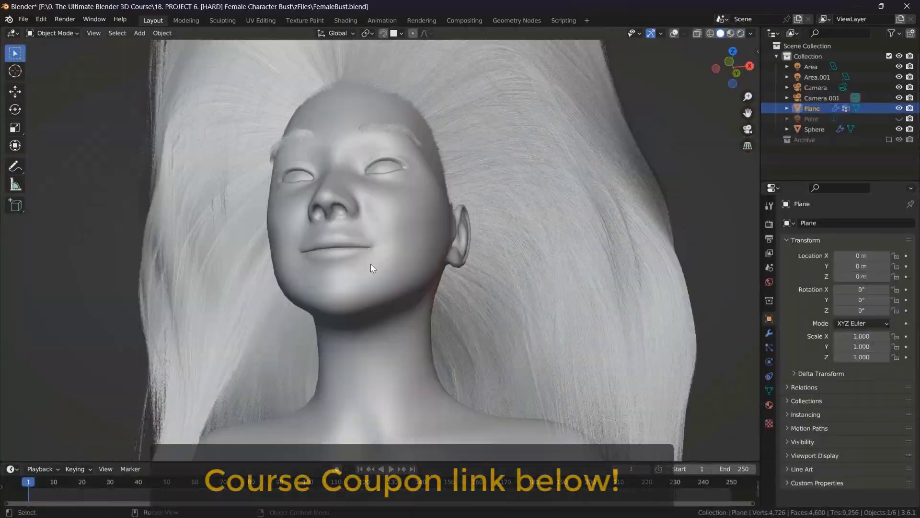